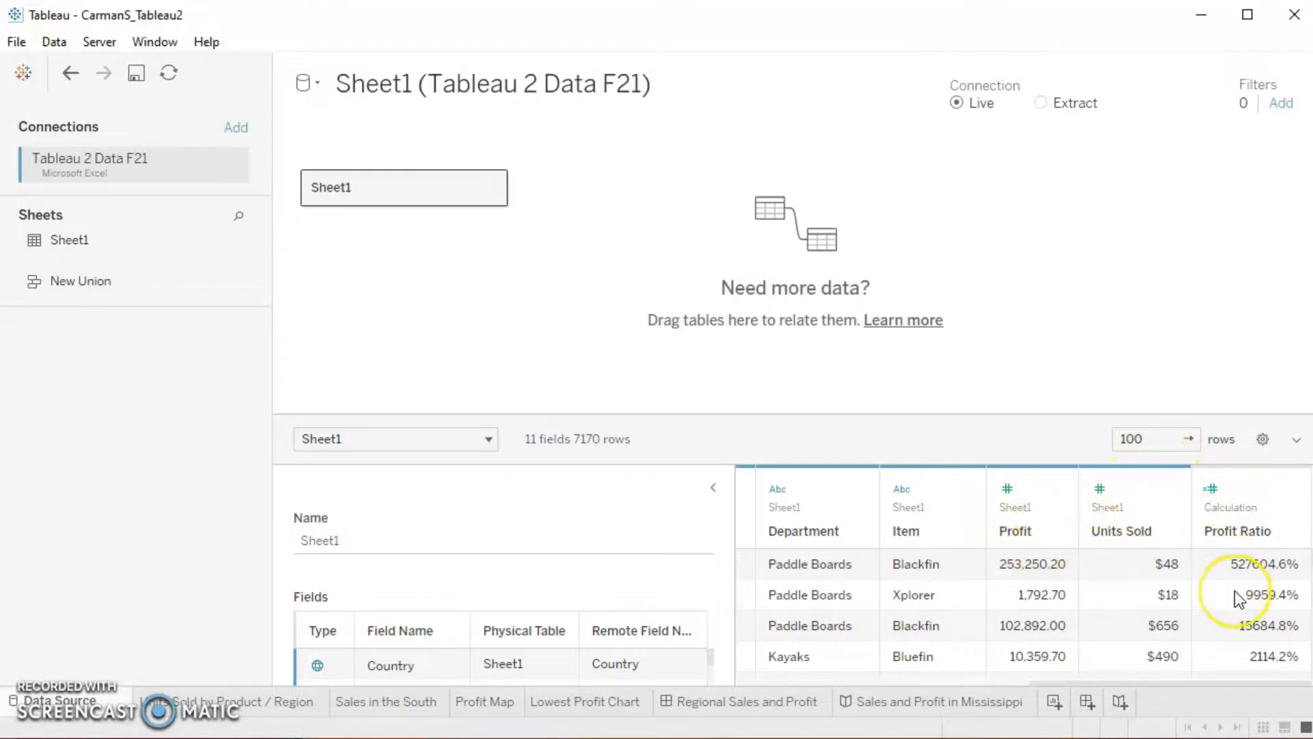
- Review the Sheet1 data source preview and open the Units Sold by Product / Region worksheet
{"action": "scroll", "coordinate": [1234, 590], "scroll_direction": "down", "scroll_amount": 2}
{"action": "scroll", "coordinate": [1234, 589], "scroll_direction": "up", "scroll_amount": 3}
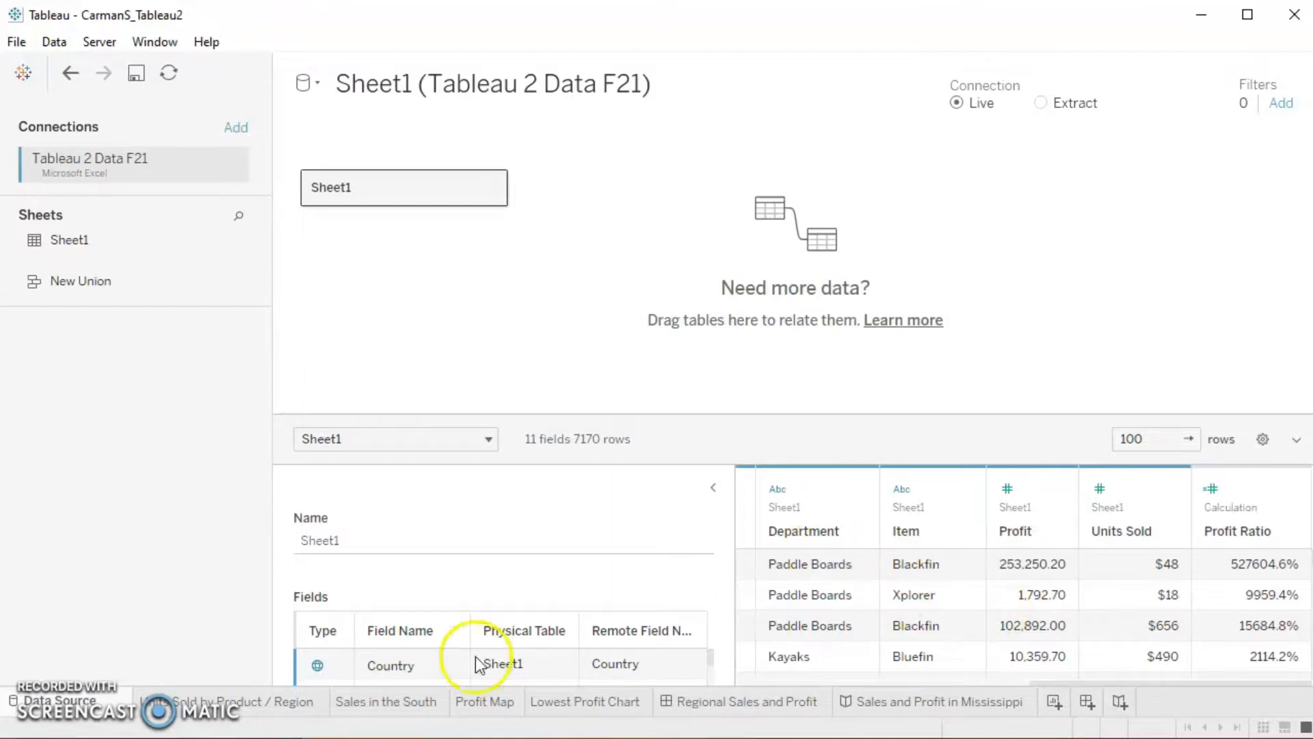
{"action": "left_click", "coordinate": [256, 698]}
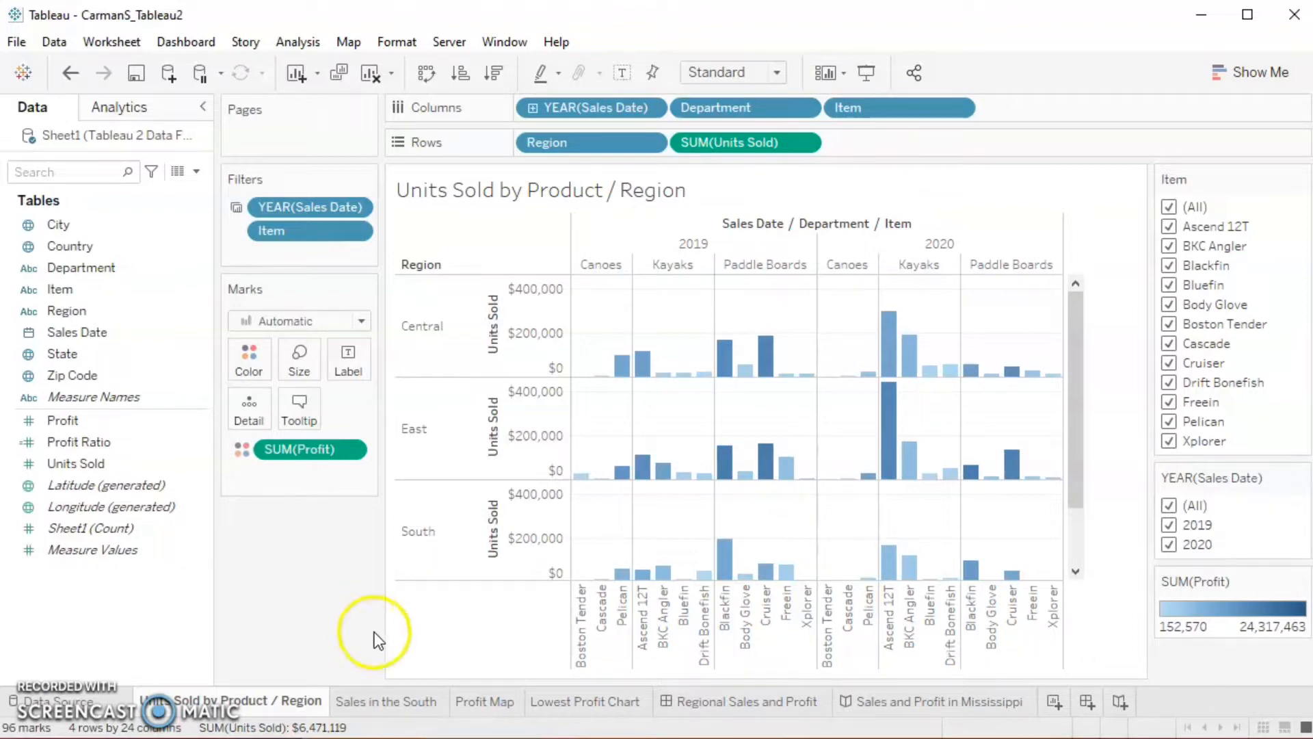
- Inspect the product bars in the Sales in the South worksheet and Mississippi's profit in the Profit Map worksheet
{"action": "left_click", "coordinate": [395, 701]}
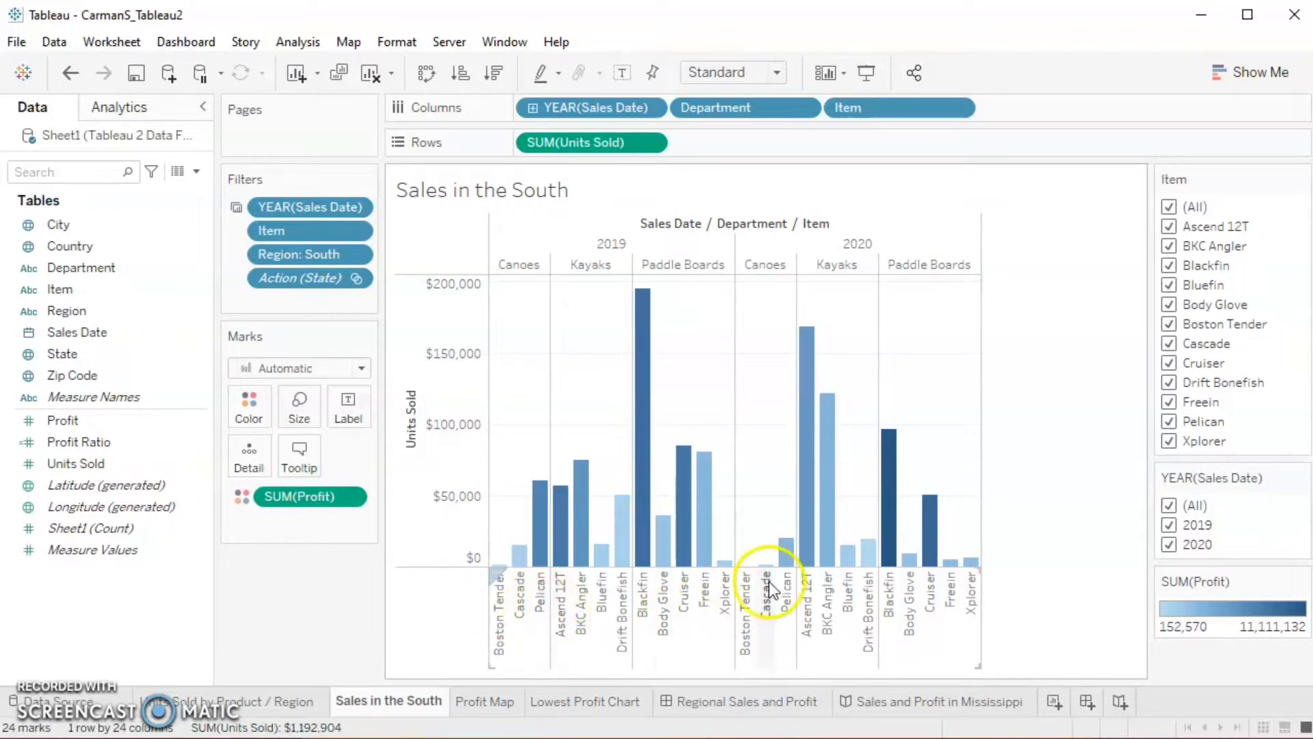
{"action": "mouse_move", "coordinate": [744, 565]}
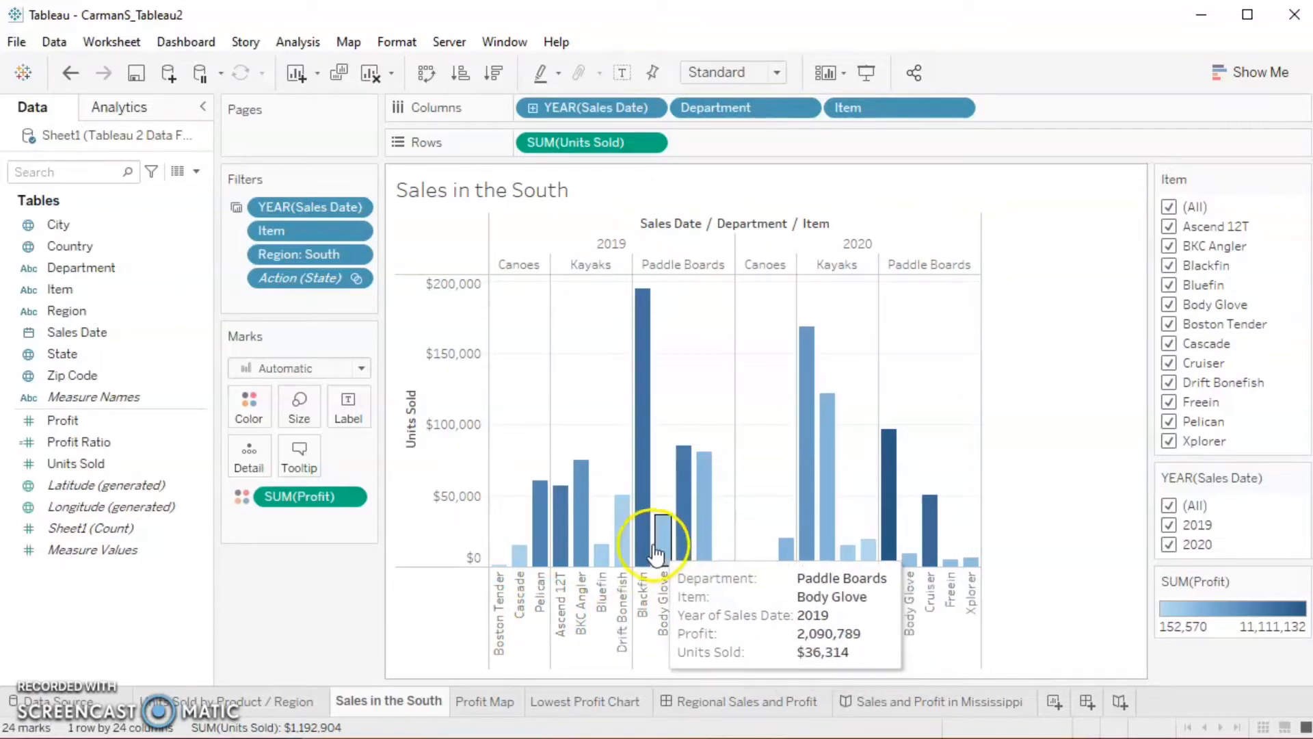
{"action": "left_click", "coordinate": [640, 569]}
{"action": "left_click", "coordinate": [501, 702]}
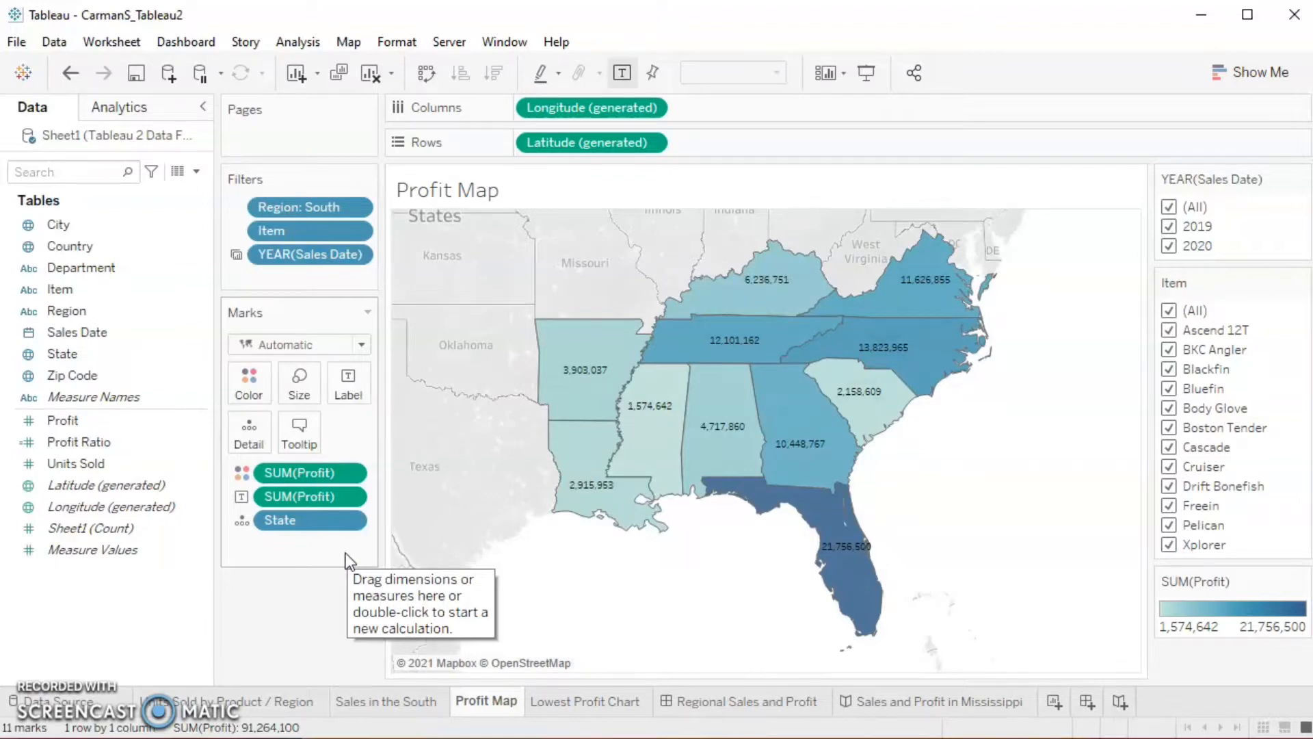
{"action": "mouse_move", "coordinate": [650, 455]}
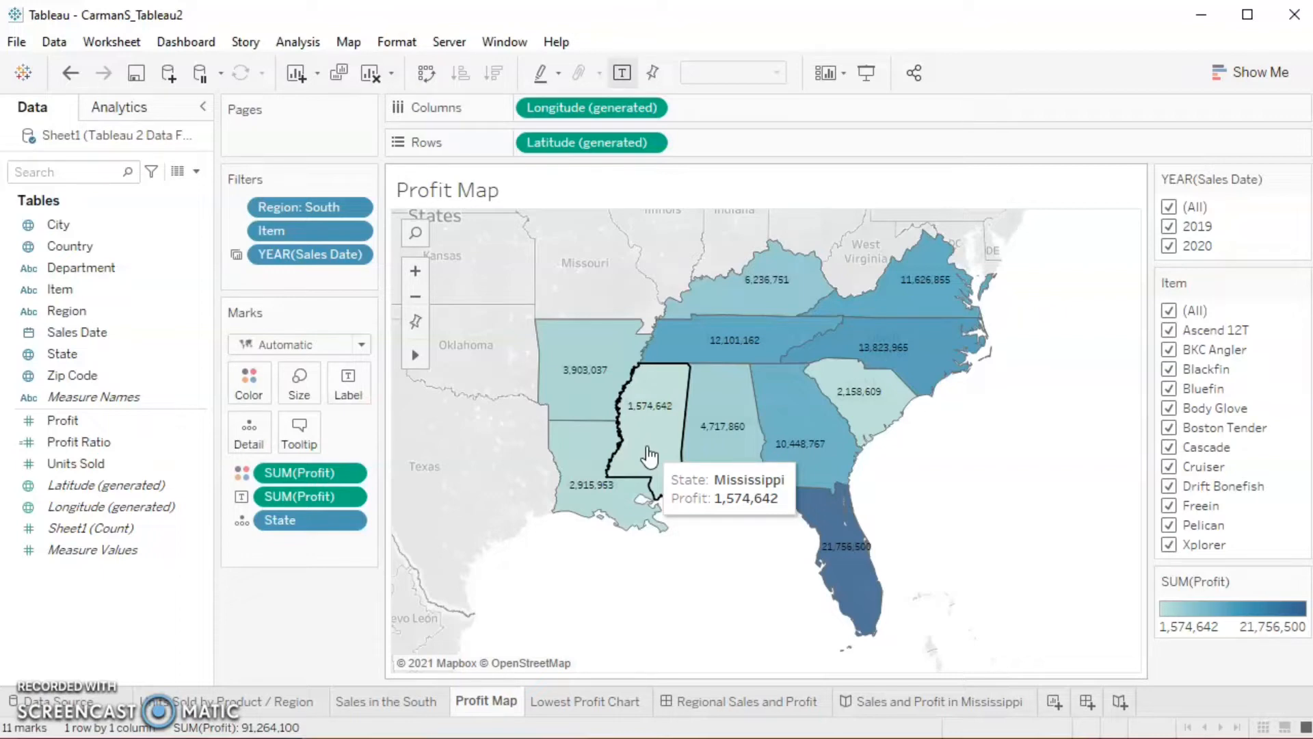
- Open the Lowest Profit Chart worksheet and examine the Cruiser profit for Gulfport, Mississippi, along with the listed cities and states
{"action": "left_click", "coordinate": [578, 700]}
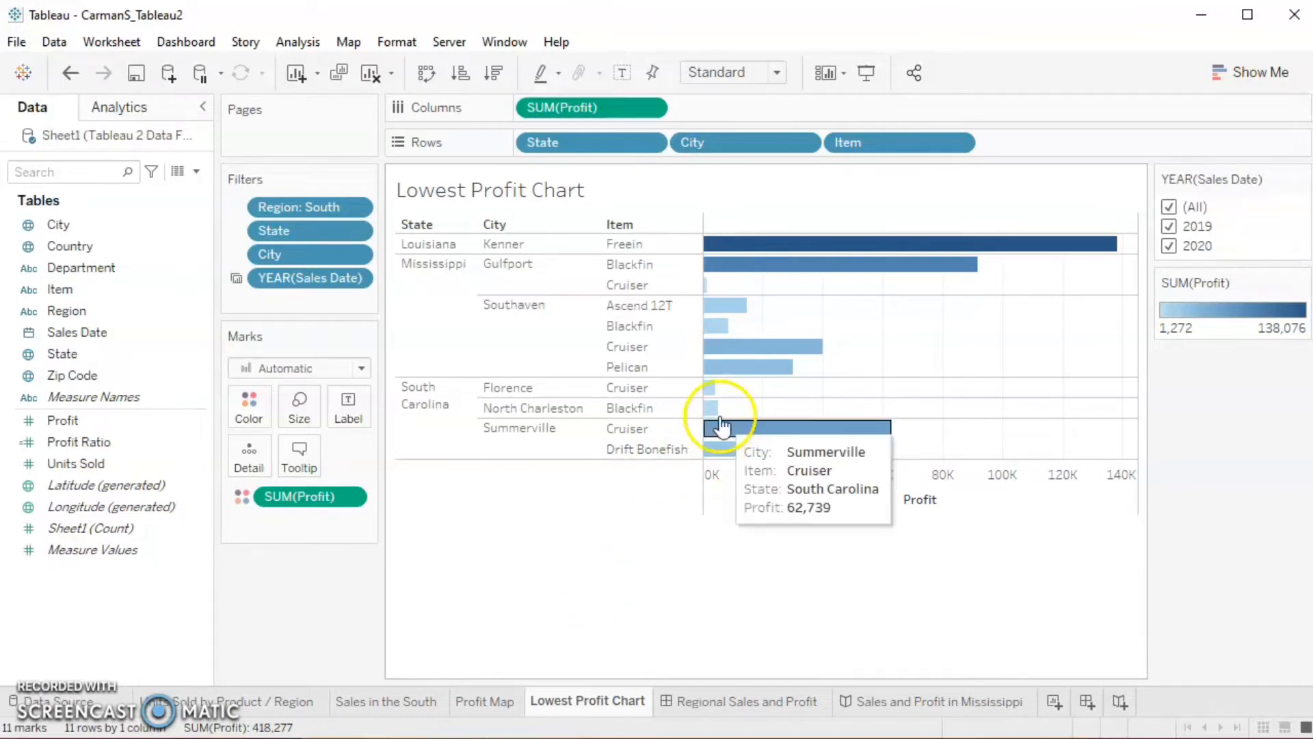
{"action": "mouse_move", "coordinate": [711, 308]}
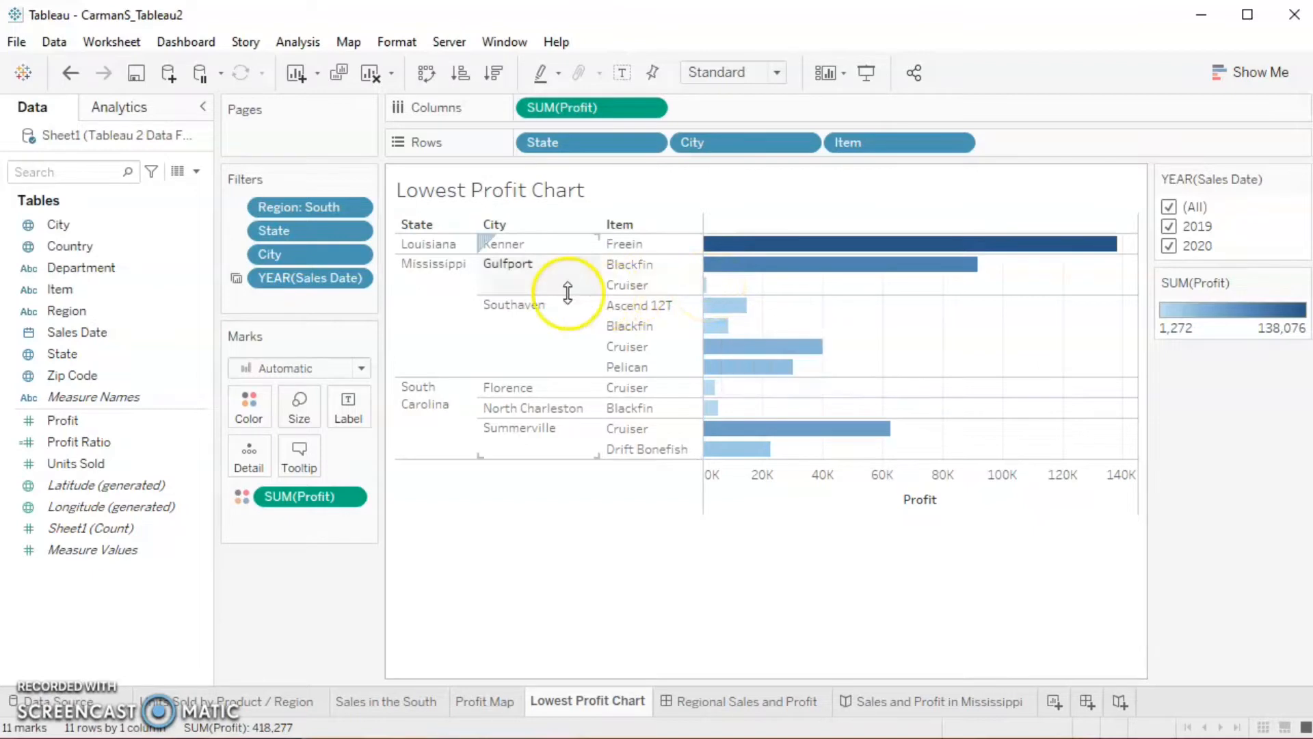
{"action": "left_click", "coordinate": [709, 291]}
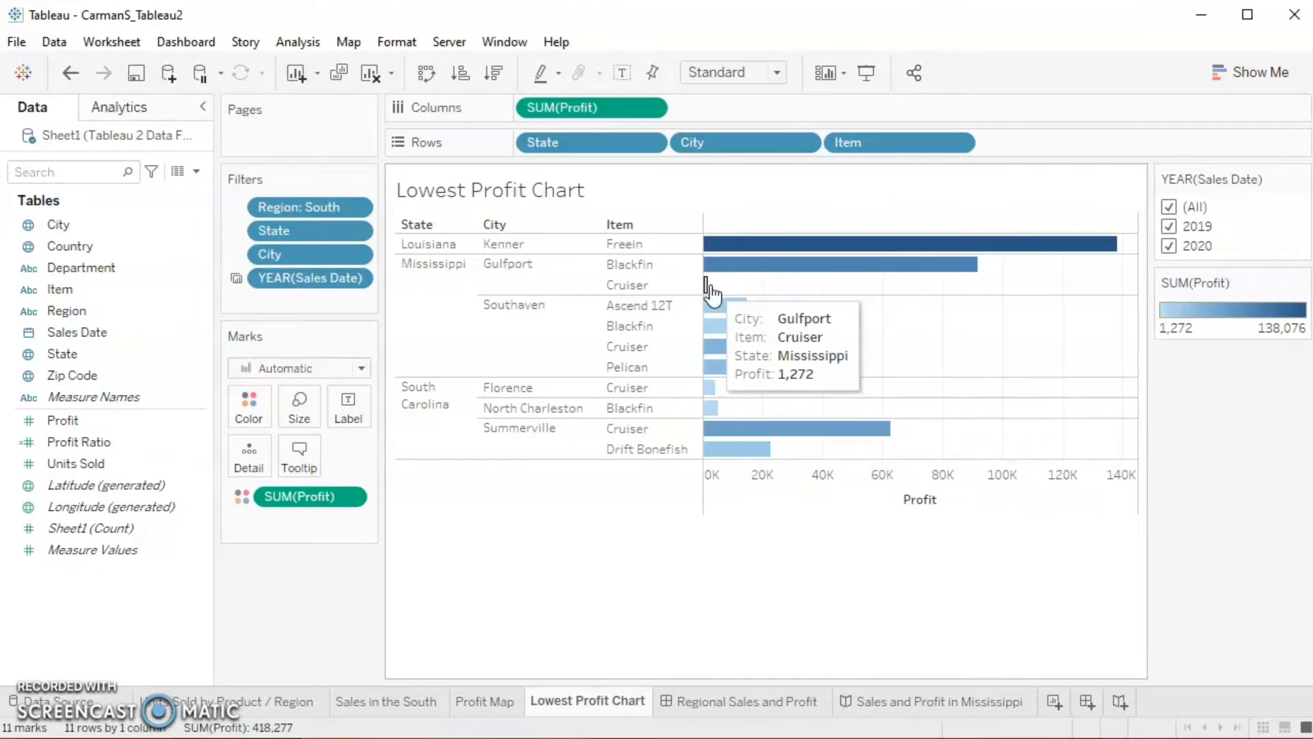
{"action": "left_click", "coordinate": [628, 288]}
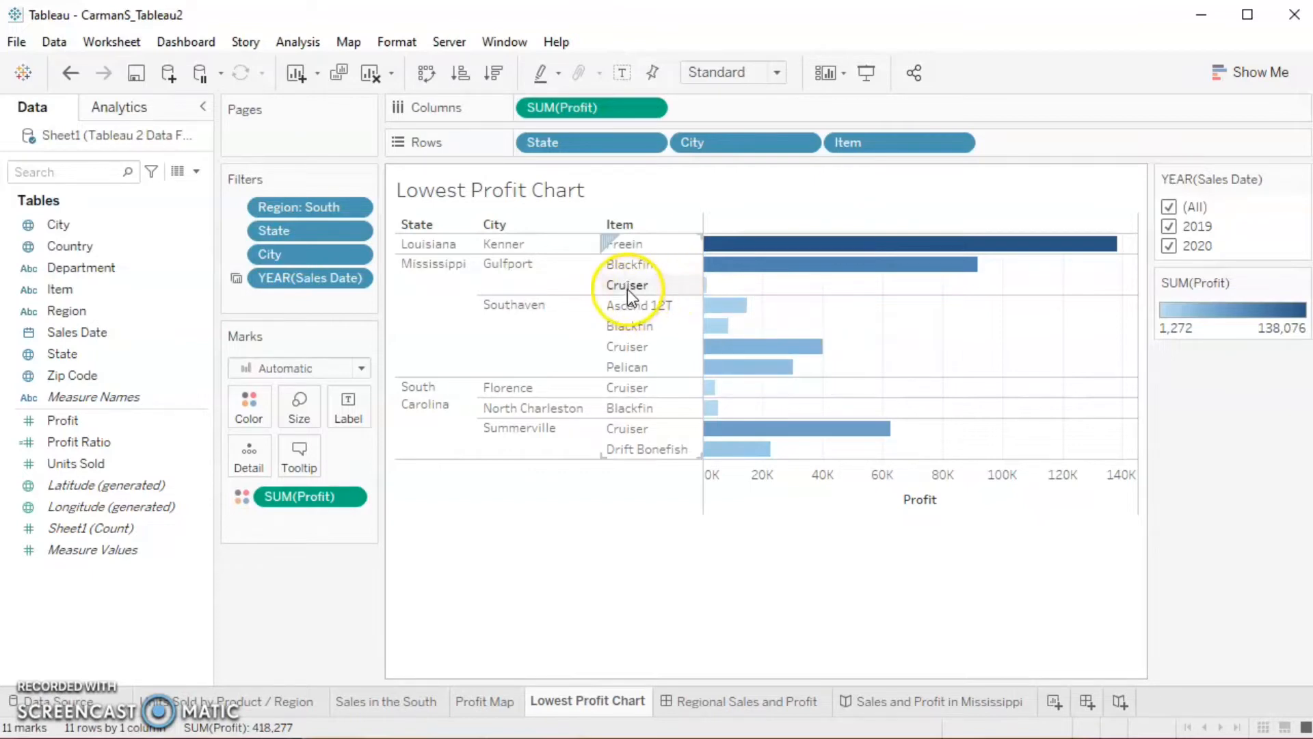
{"action": "left_click", "coordinate": [509, 290]}
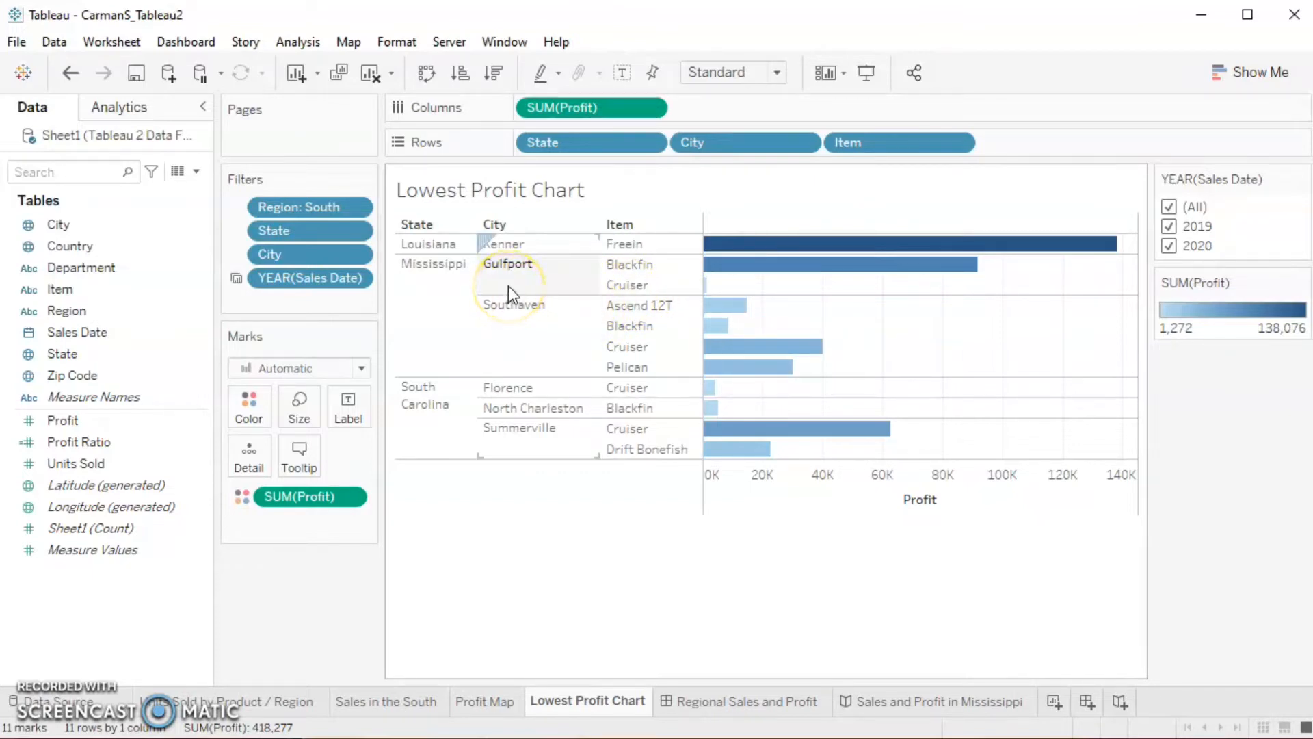
{"action": "left_click", "coordinate": [524, 253]}
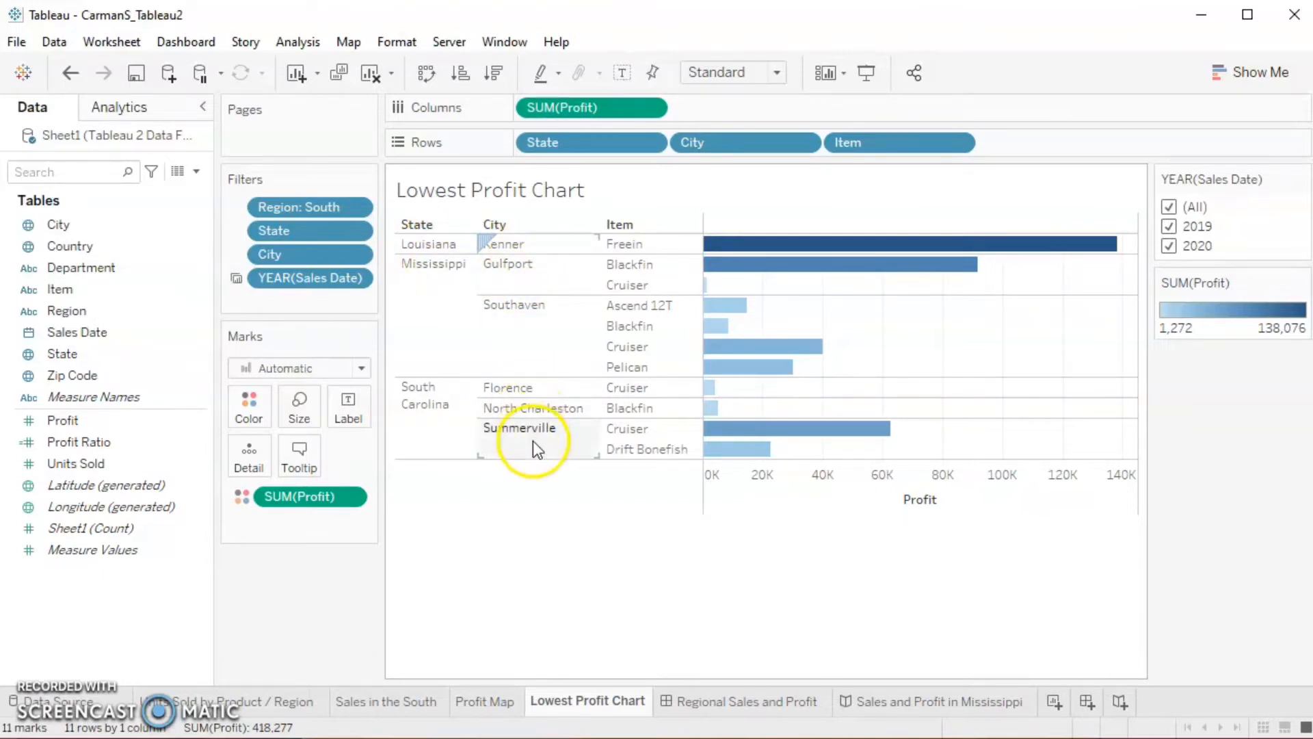
{"action": "left_click", "coordinate": [428, 246]}
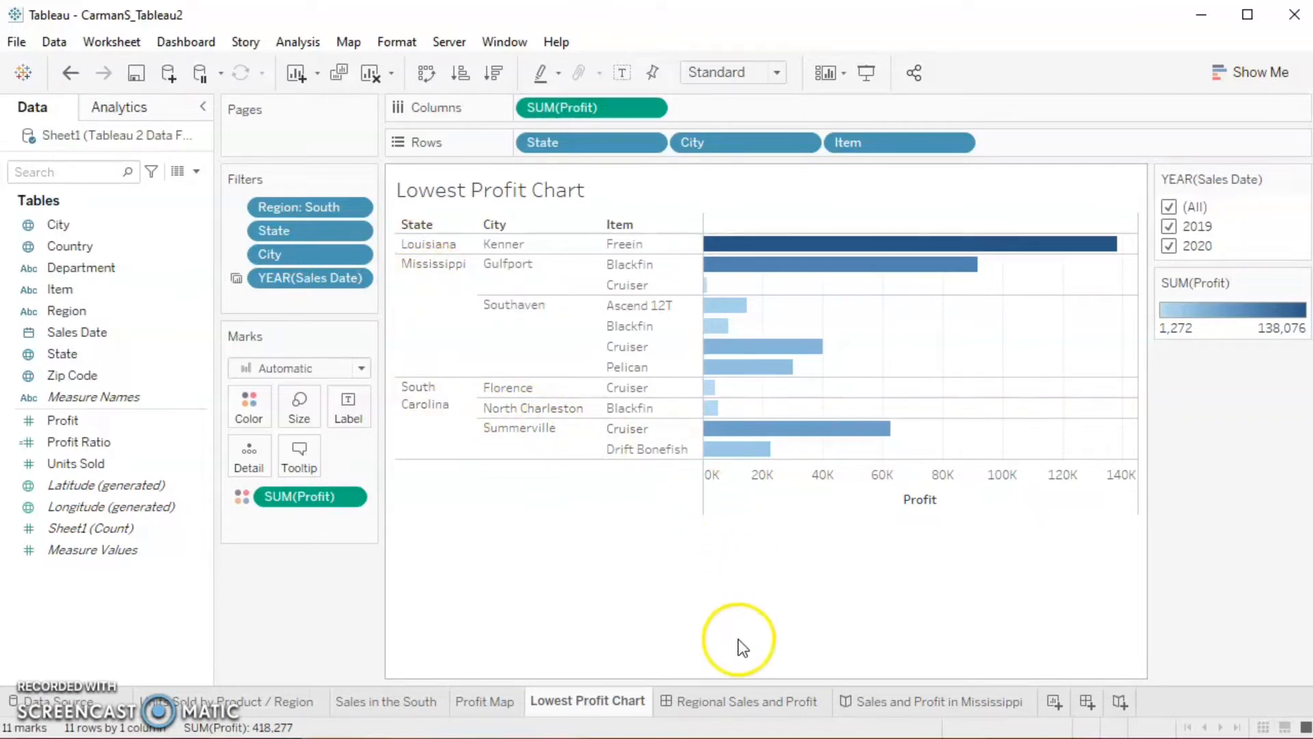
- Open the Regional Sales and Profit dashboard, filter its sales chart by Florida on the map, and clear the selection
{"action": "left_click", "coordinate": [729, 699]}
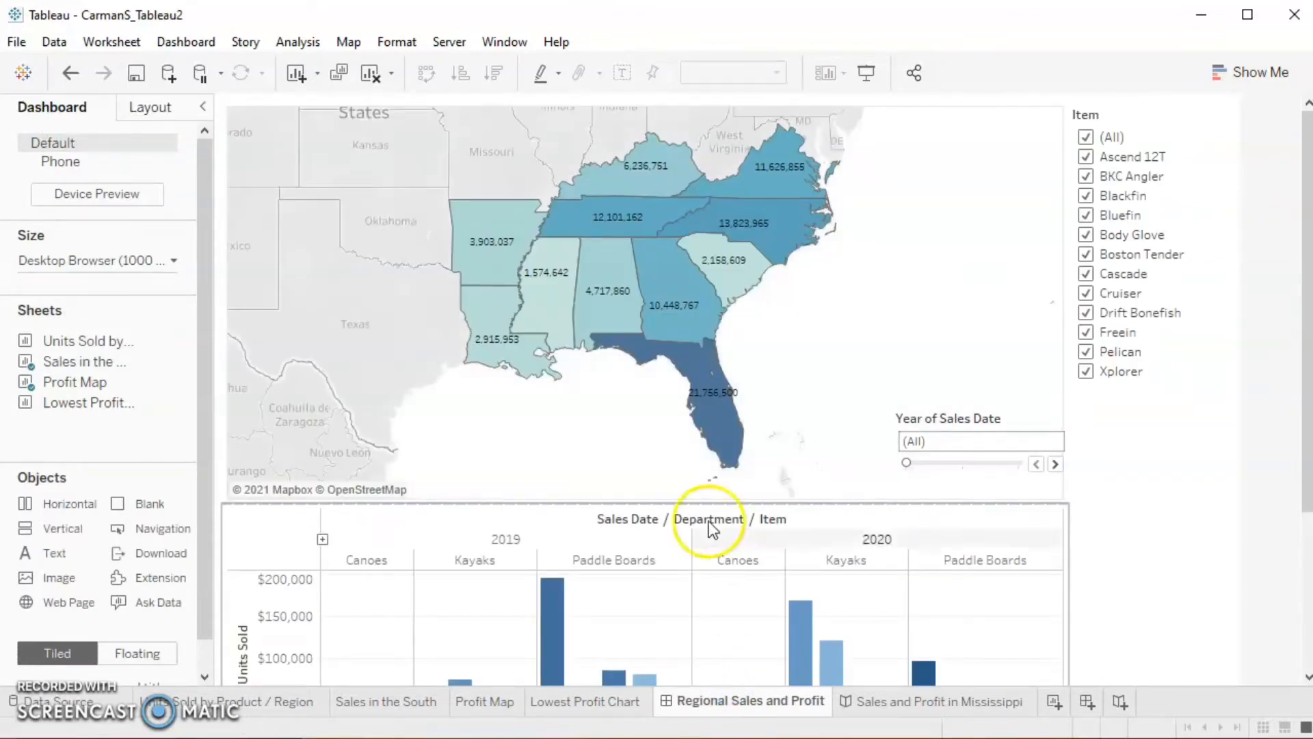
{"action": "mouse_move", "coordinate": [688, 381]}
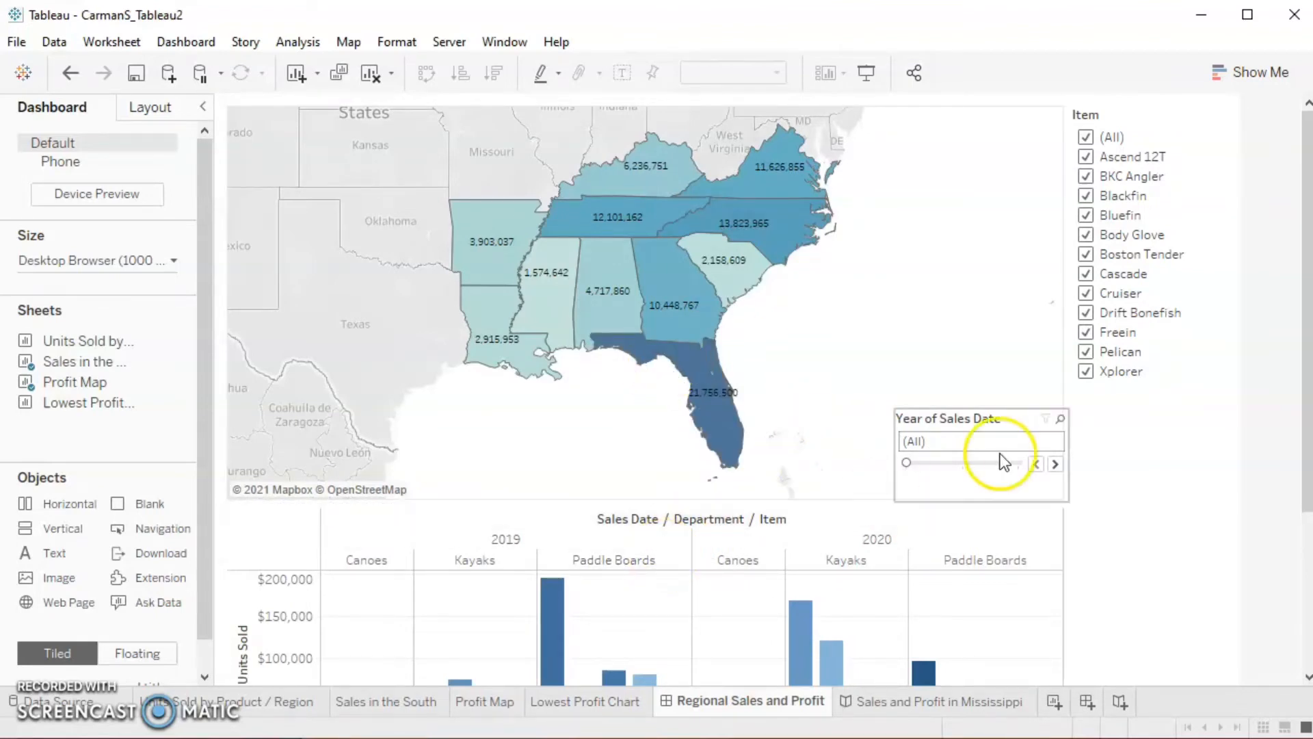
{"action": "left_click", "coordinate": [711, 381]}
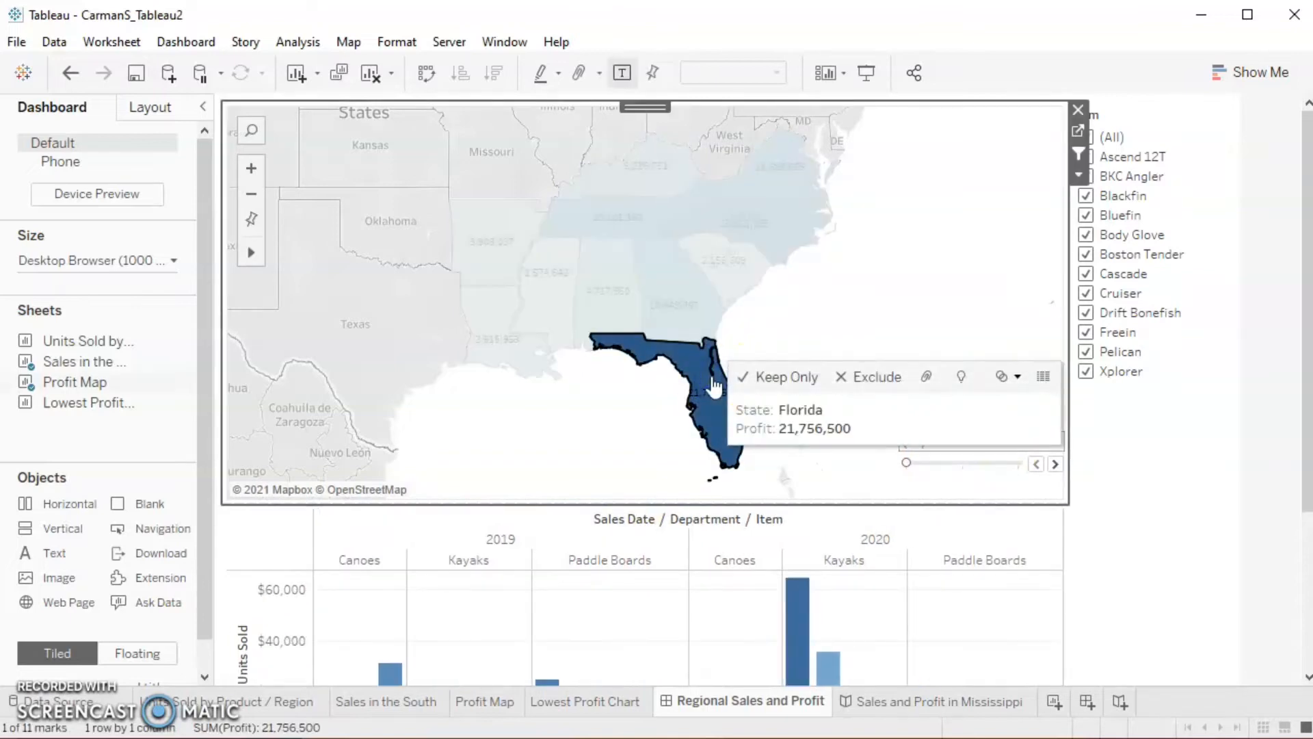
{"action": "left_click", "coordinate": [794, 324]}
{"action": "left_click", "coordinate": [793, 323]}
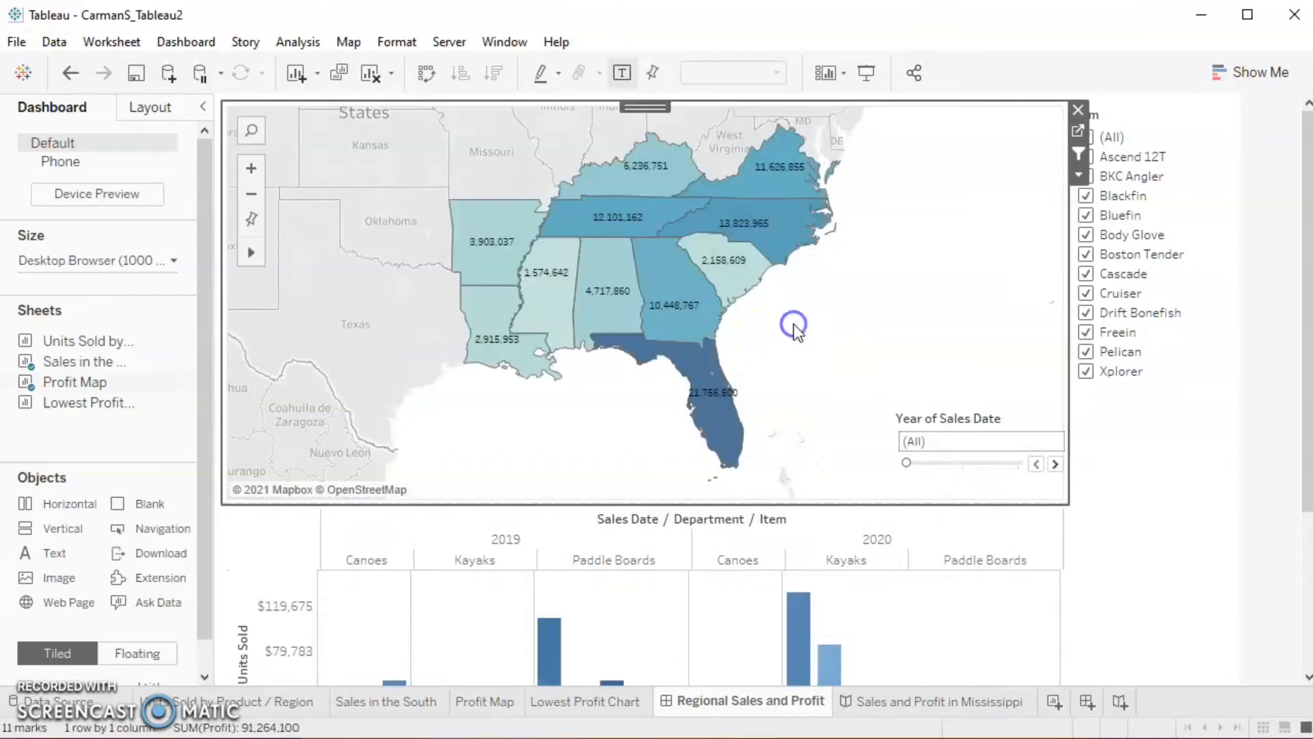
- Filter the dashboard to sales year 2019 and select Virginia on the map to examine its units sold by item
{"action": "left_click", "coordinate": [1057, 464]}
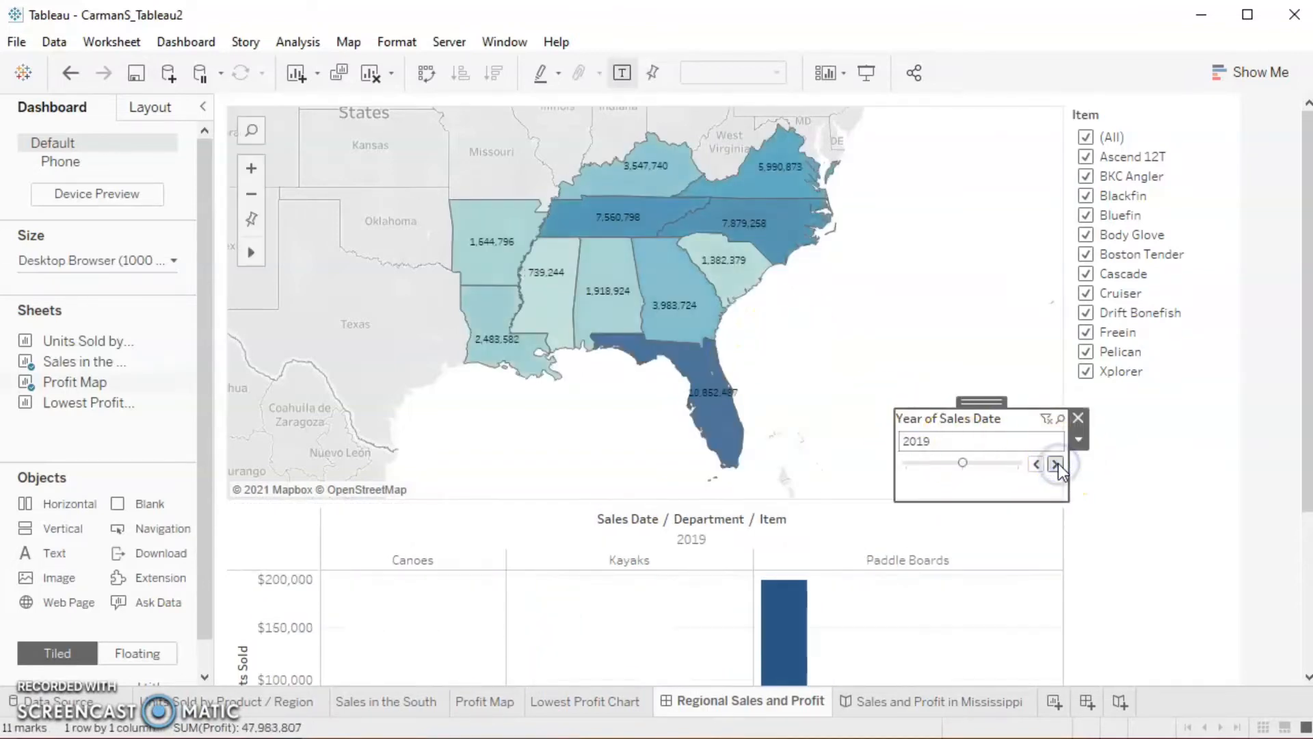
{"action": "left_click", "coordinate": [759, 170]}
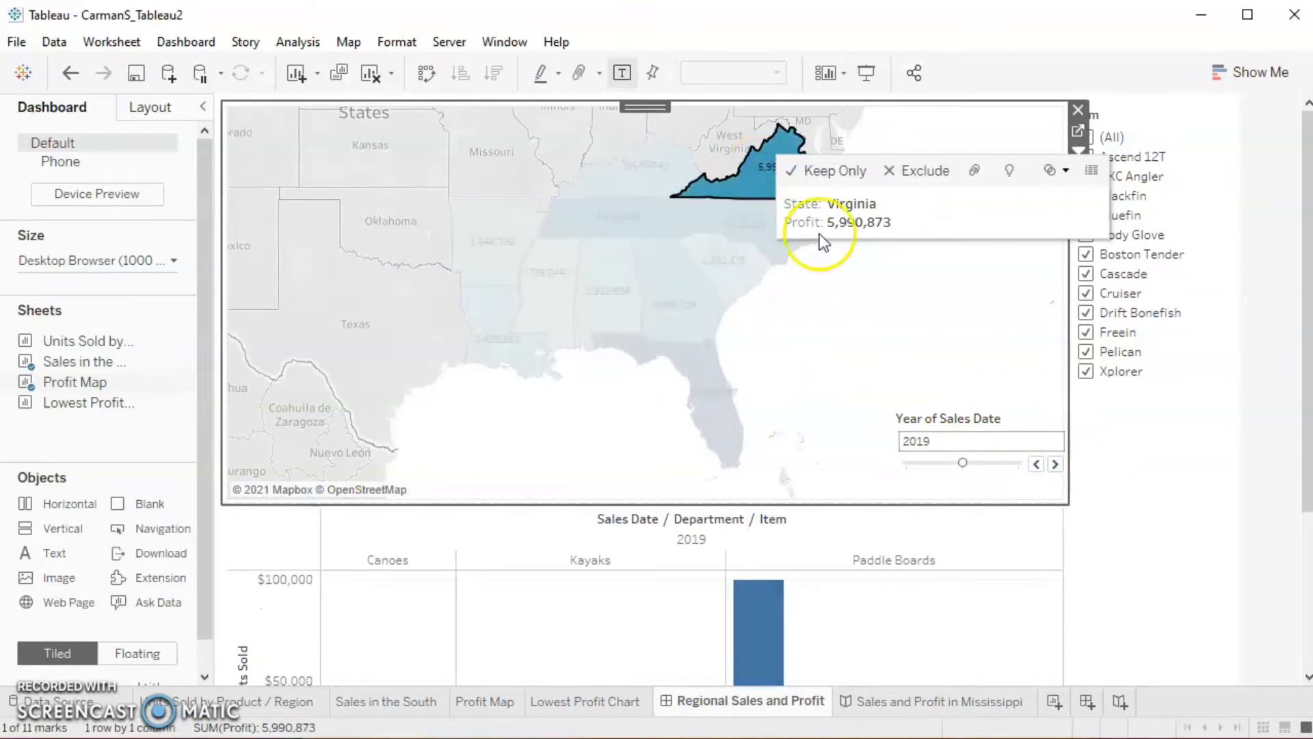
{"action": "scroll", "coordinate": [886, 345], "scroll_direction": "down", "scroll_amount": 2}
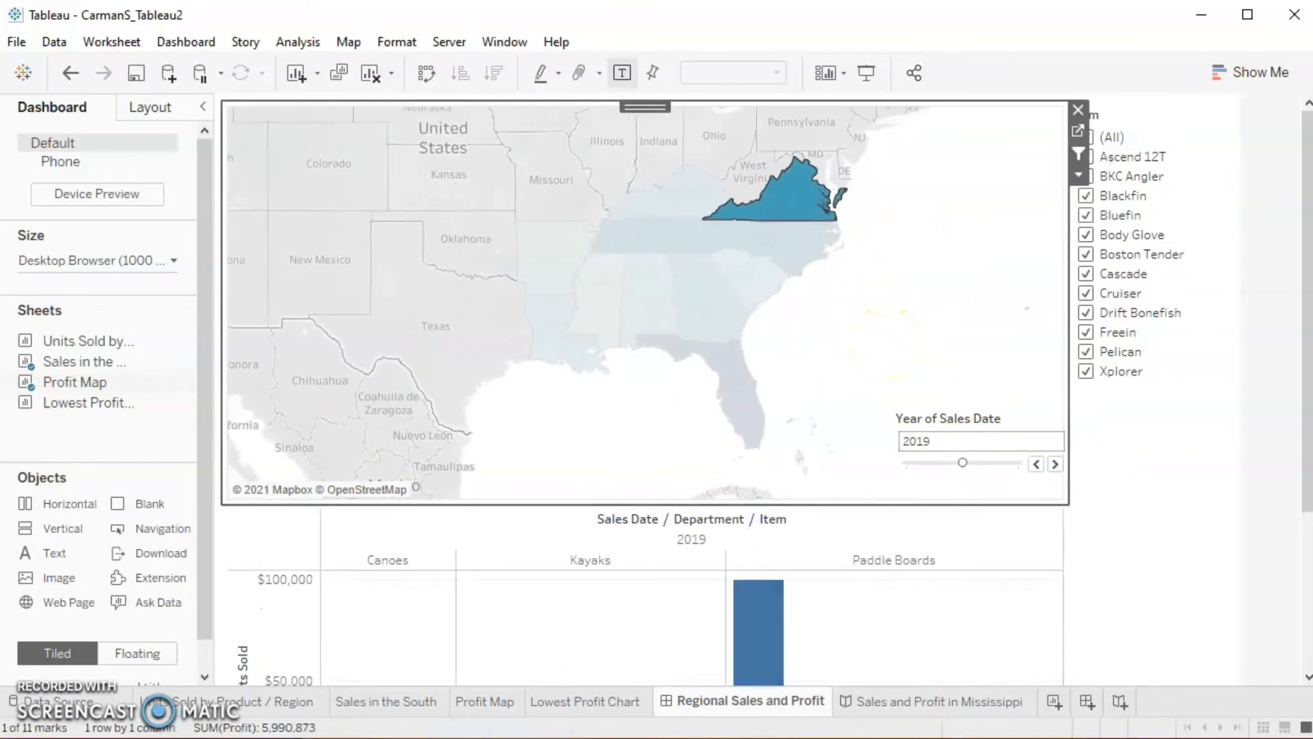
{"action": "scroll", "coordinate": [1304, 293], "scroll_direction": "down", "scroll_amount": 3}
{"action": "scroll", "coordinate": [1304, 293], "scroll_direction": "down", "scroll_amount": 2}
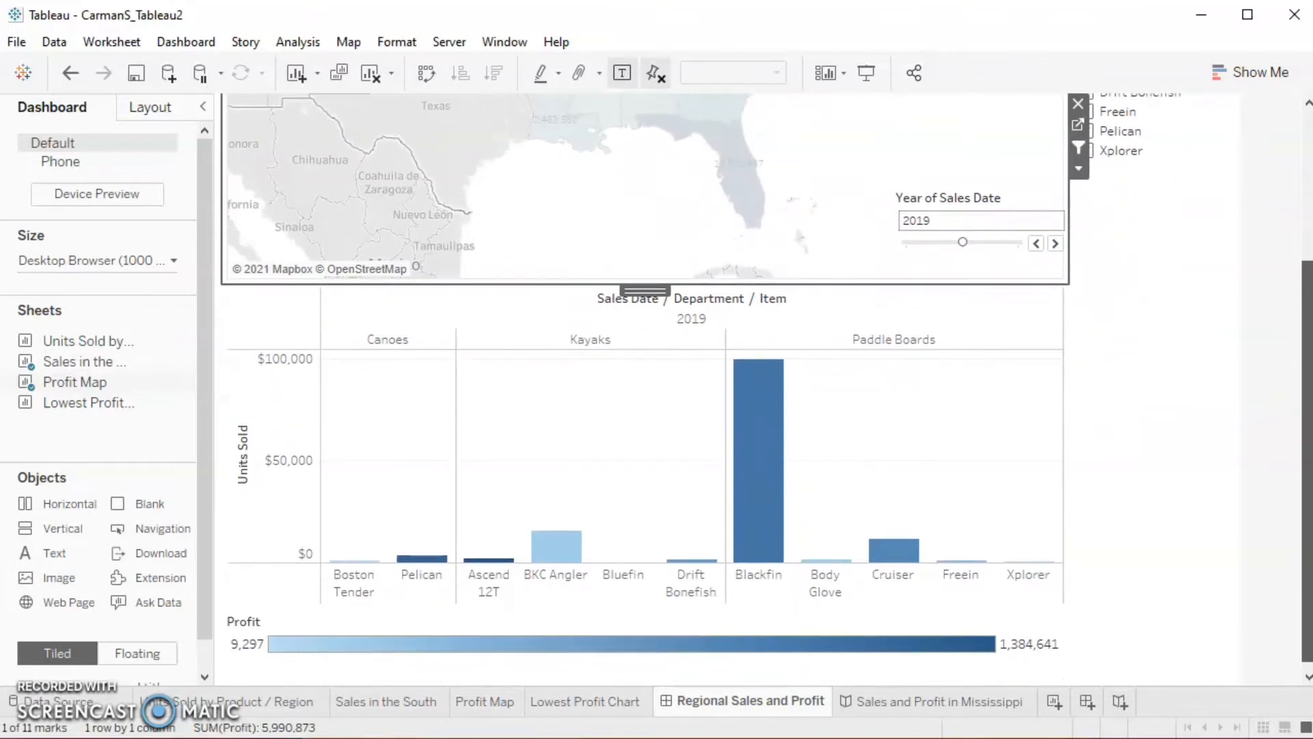
{"action": "scroll", "coordinate": [1304, 281], "scroll_direction": "up", "scroll_amount": 5}
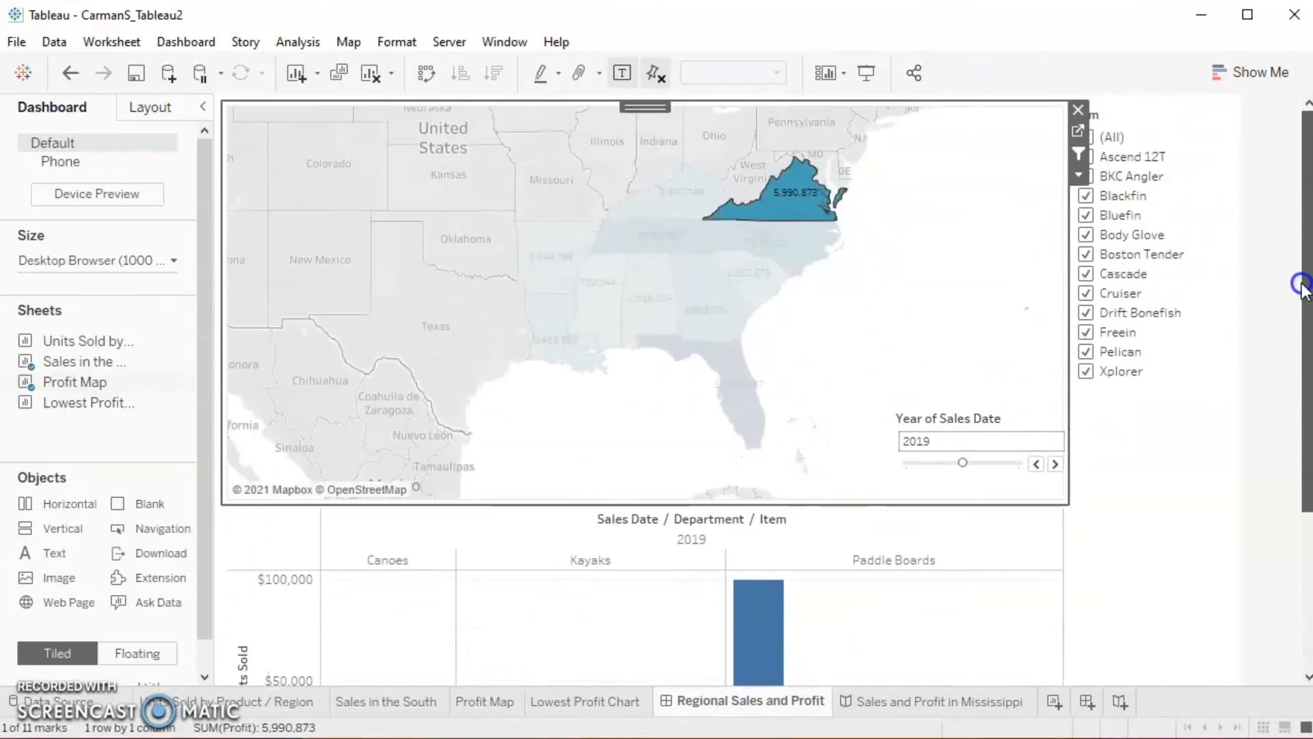
- Clear the Virginia selection and set the Year of Sales Date filter to (All)
{"action": "left_click", "coordinate": [990, 264]}
{"action": "left_click_drag", "start_coordinate": [962, 462], "coordinate": [907, 468]}
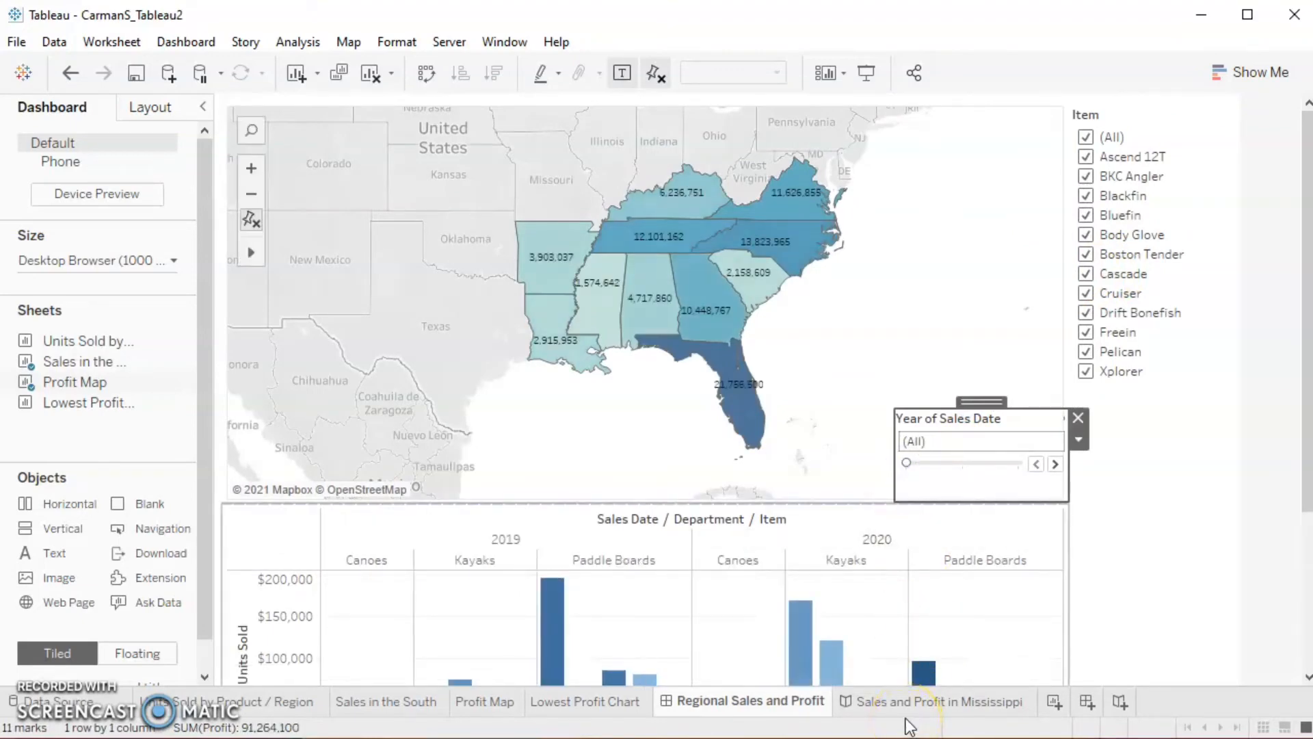
- Open the Sales and Profit in Mississippi story and examine the chart and caption of its Sales and Profit by Year point
{"action": "left_click", "coordinate": [905, 703]}
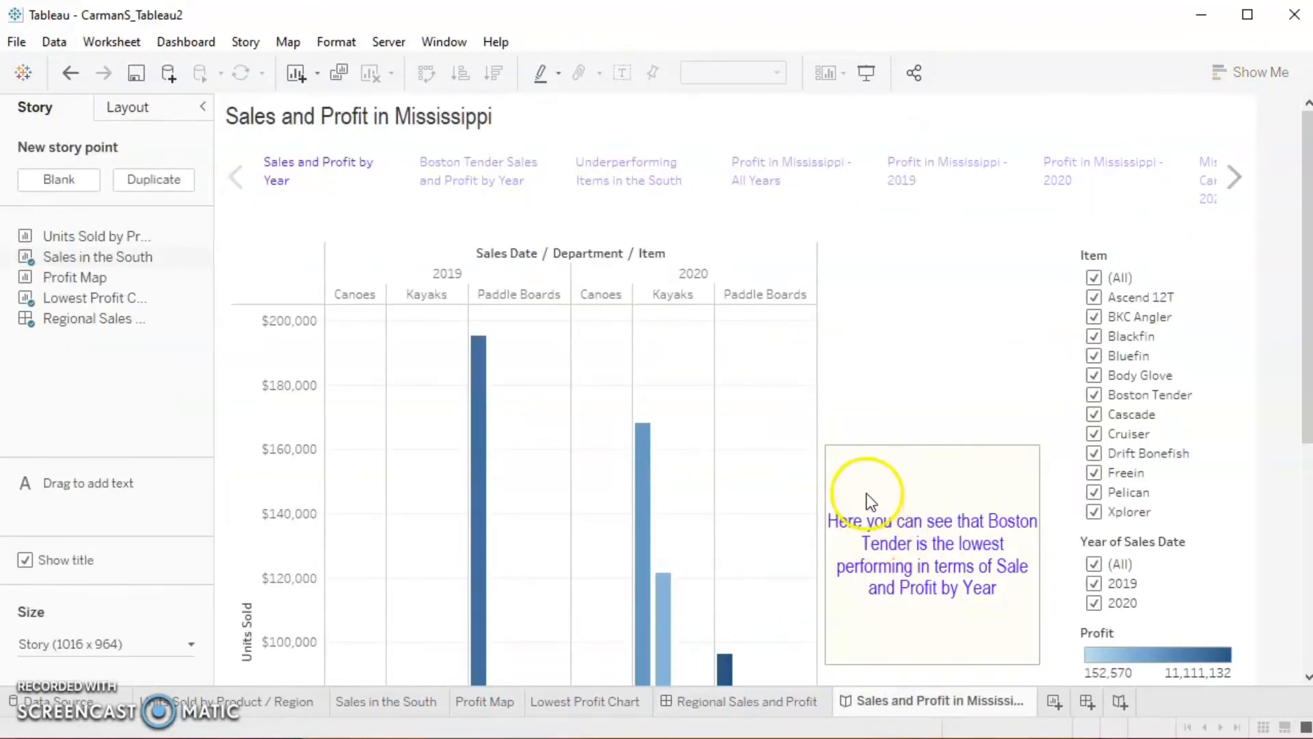
{"action": "left_click", "coordinate": [848, 457]}
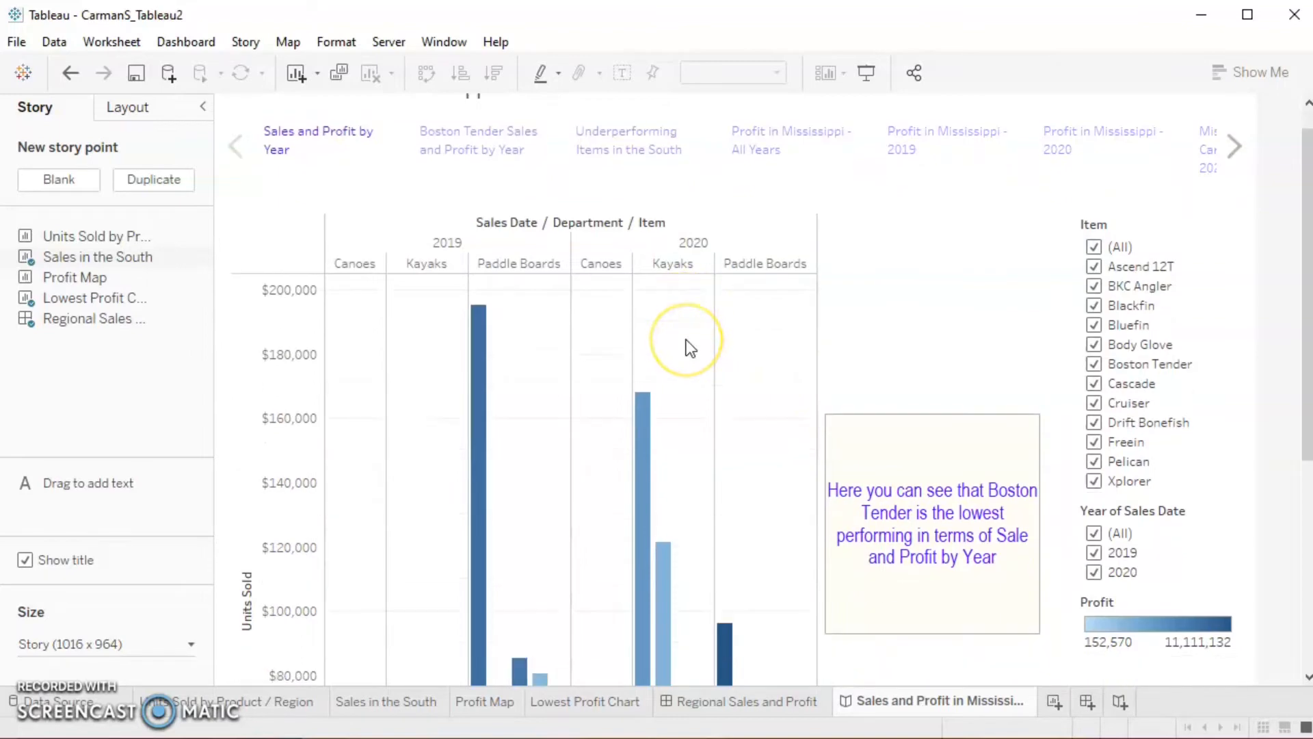
{"action": "scroll", "coordinate": [689, 348], "scroll_direction": "down", "scroll_amount": 1}
{"action": "scroll", "coordinate": [612, 430], "scroll_direction": "down", "scroll_amount": 2}
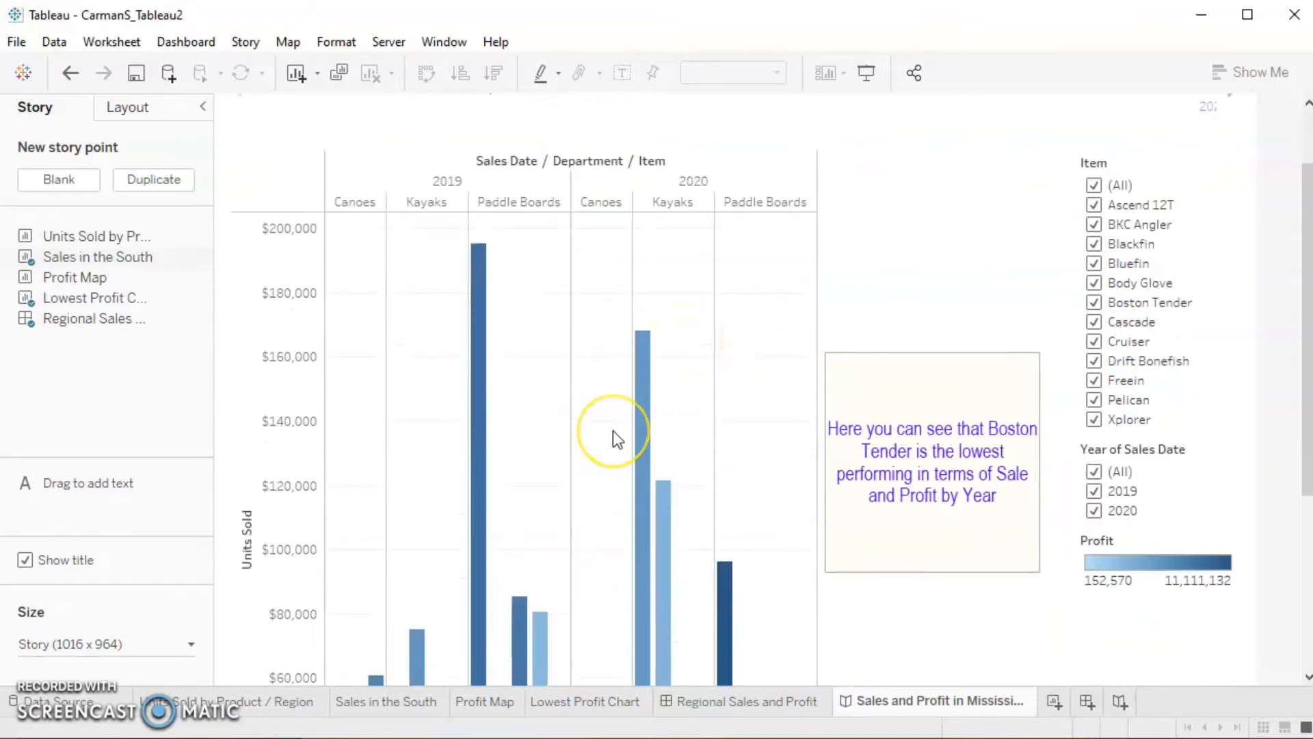
{"action": "scroll", "coordinate": [613, 430], "scroll_direction": "up", "scroll_amount": 3}
- Show the Boston Tender Sales and Profit by Year story point and compare its 2019 and 2020 bars
{"action": "left_click", "coordinate": [513, 181]}
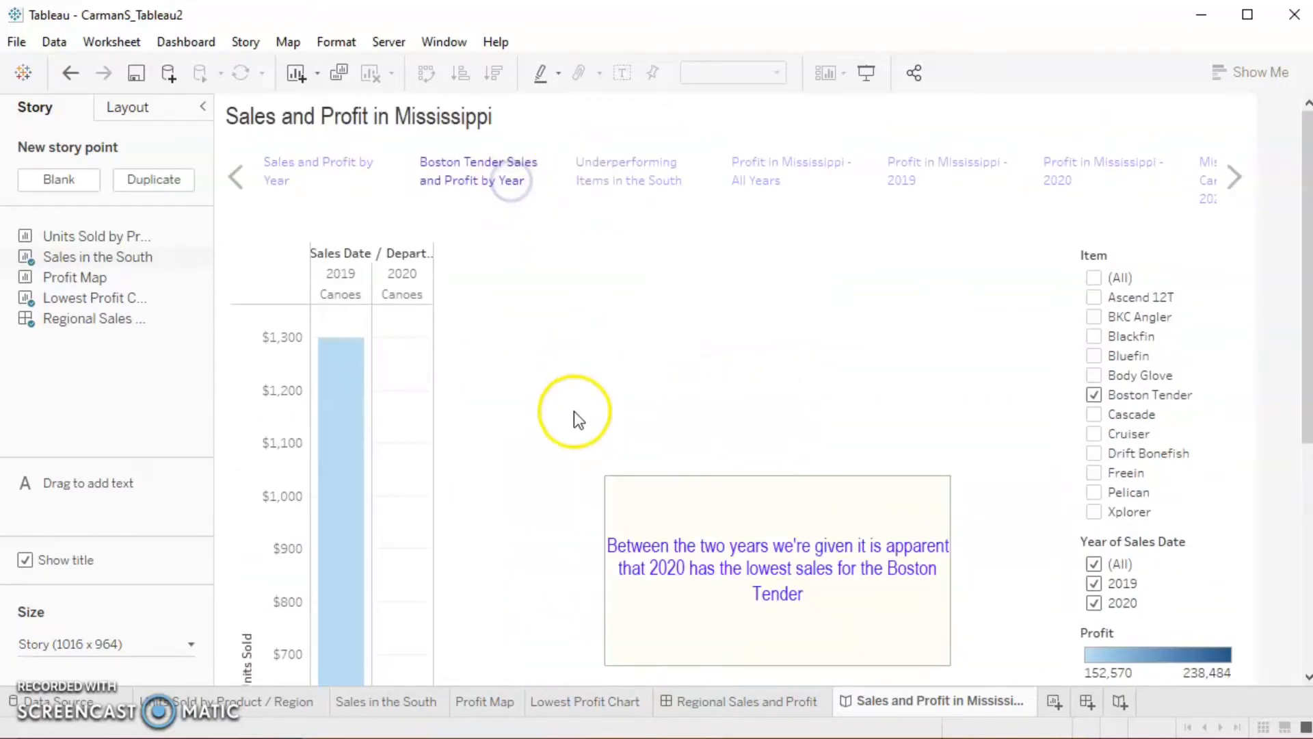
{"action": "scroll", "coordinate": [573, 412], "scroll_direction": "down", "scroll_amount": 2}
{"action": "scroll", "coordinate": [573, 411], "scroll_direction": "down", "scroll_amount": 4}
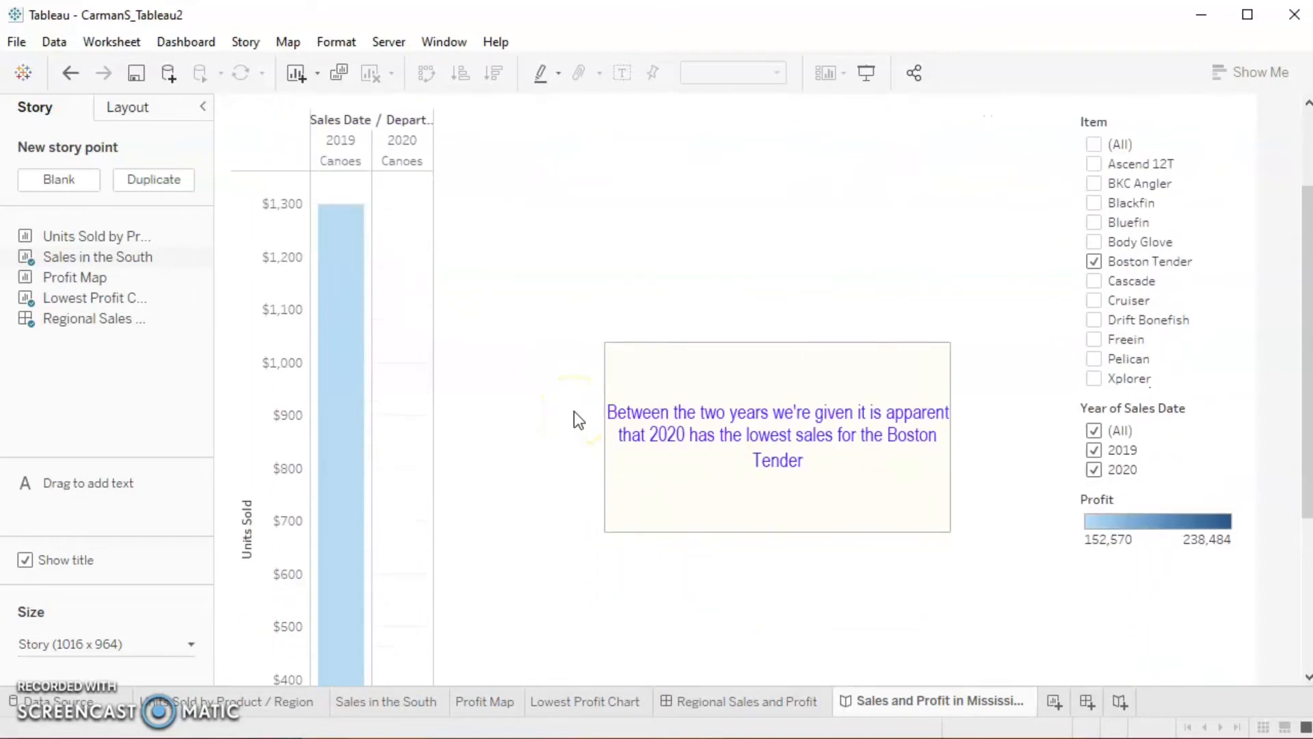
{"action": "scroll", "coordinate": [573, 412], "scroll_direction": "down", "scroll_amount": 2}
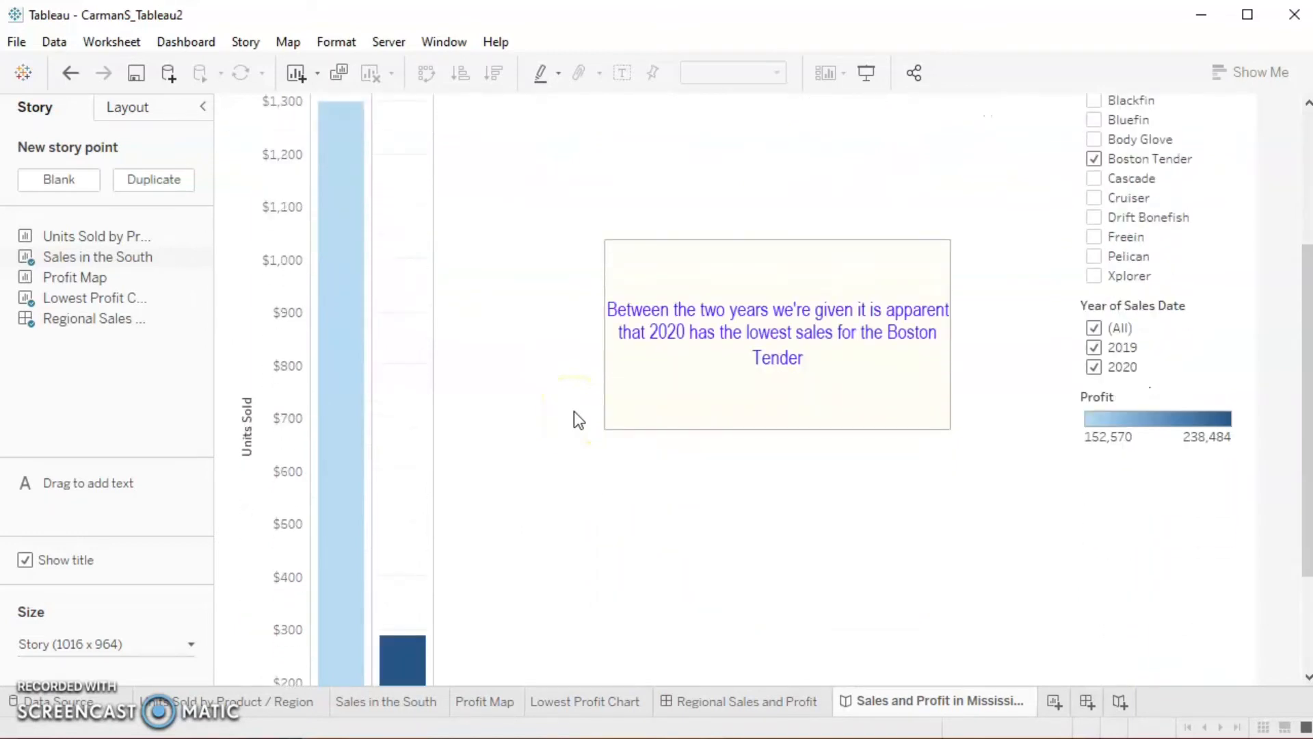
{"action": "scroll", "coordinate": [573, 411], "scroll_direction": "down", "scroll_amount": 2}
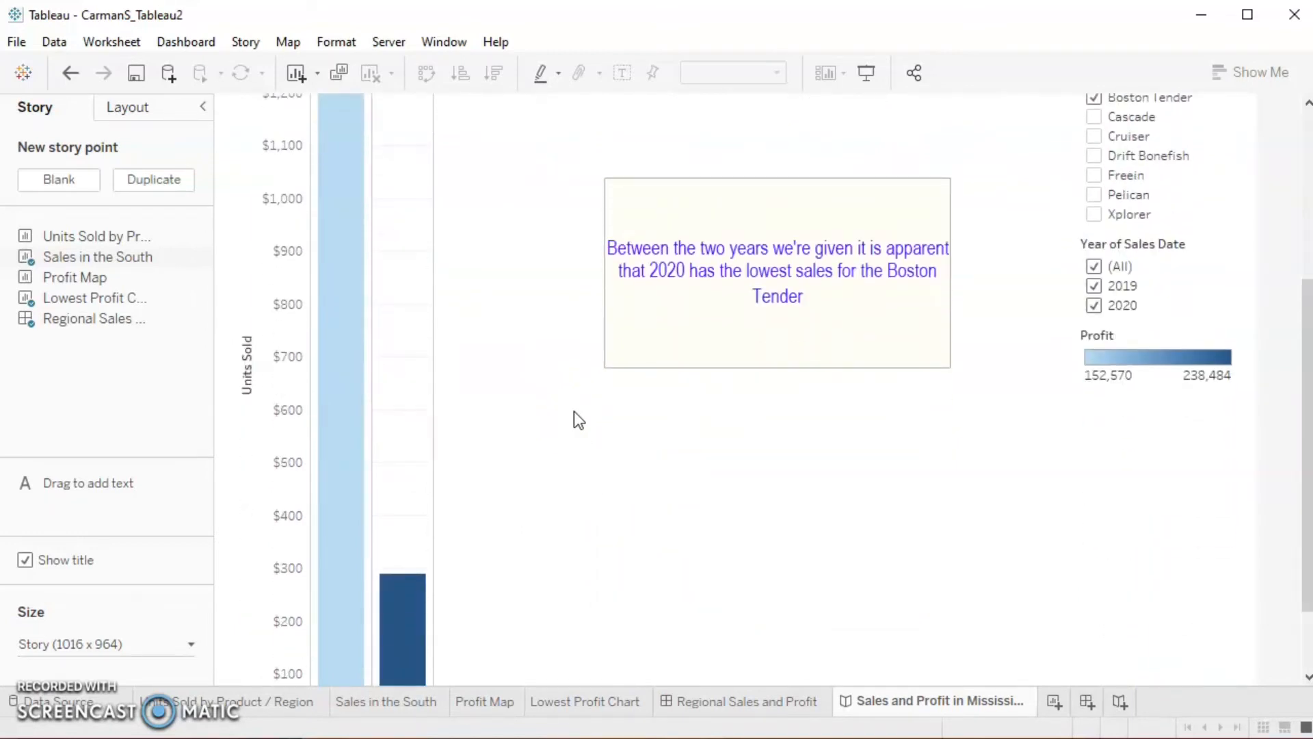
{"action": "scroll", "coordinate": [504, 367], "scroll_direction": "up", "scroll_amount": 10}
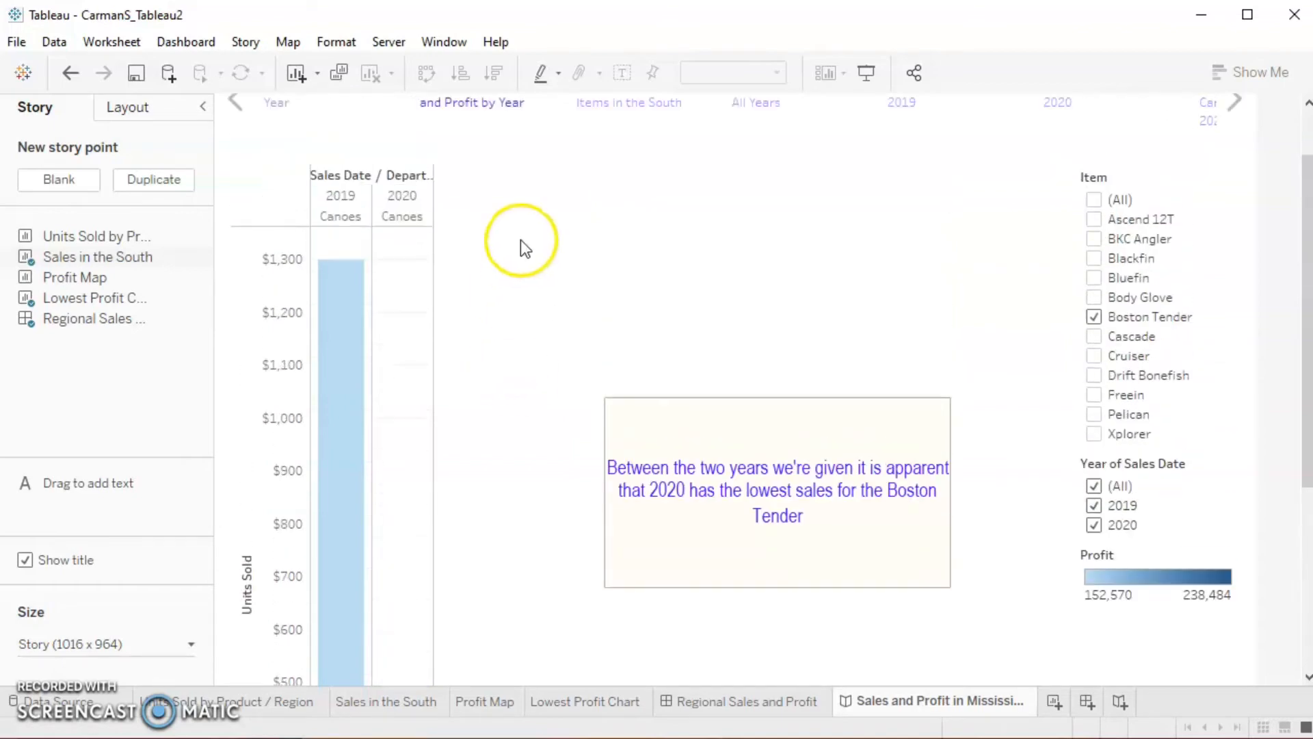
- View the Underperforming Items in the South and Profit in Mississippi - All Years story points, inspecting state profits on the maps
{"action": "left_click", "coordinate": [618, 179]}
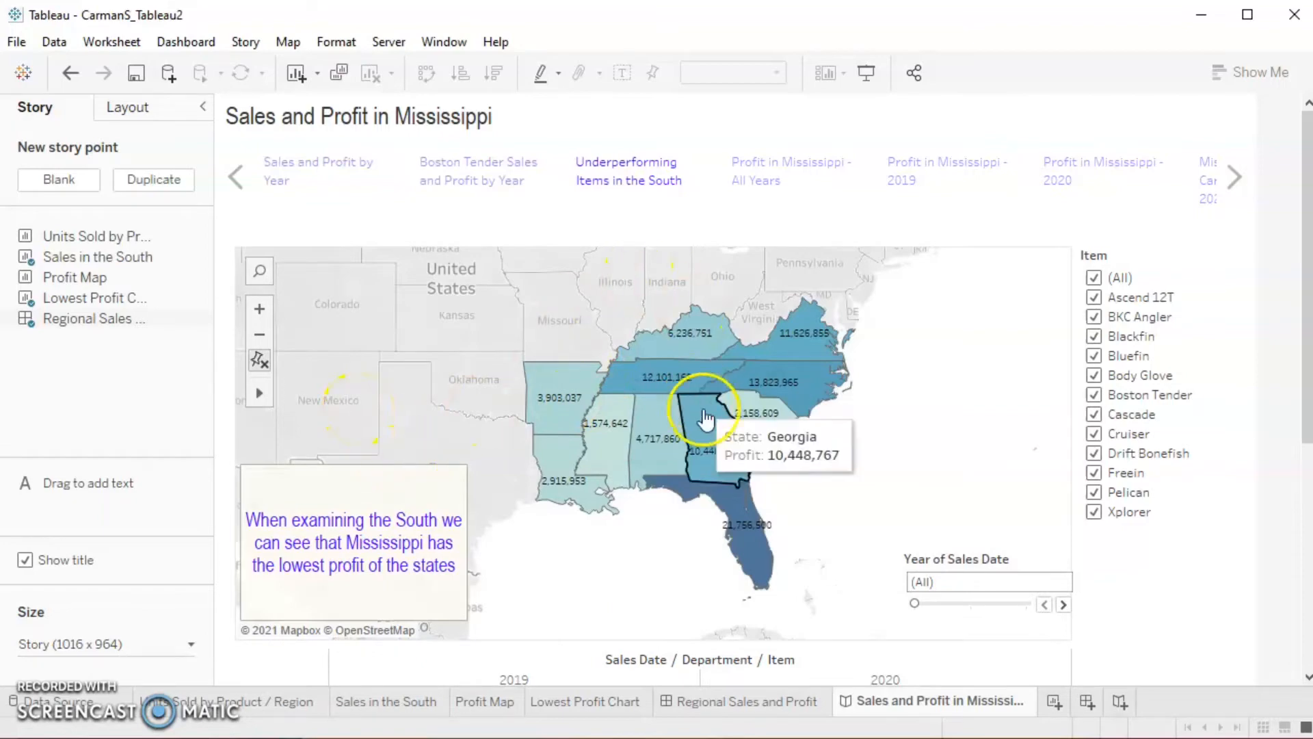
{"action": "mouse_move", "coordinate": [649, 460]}
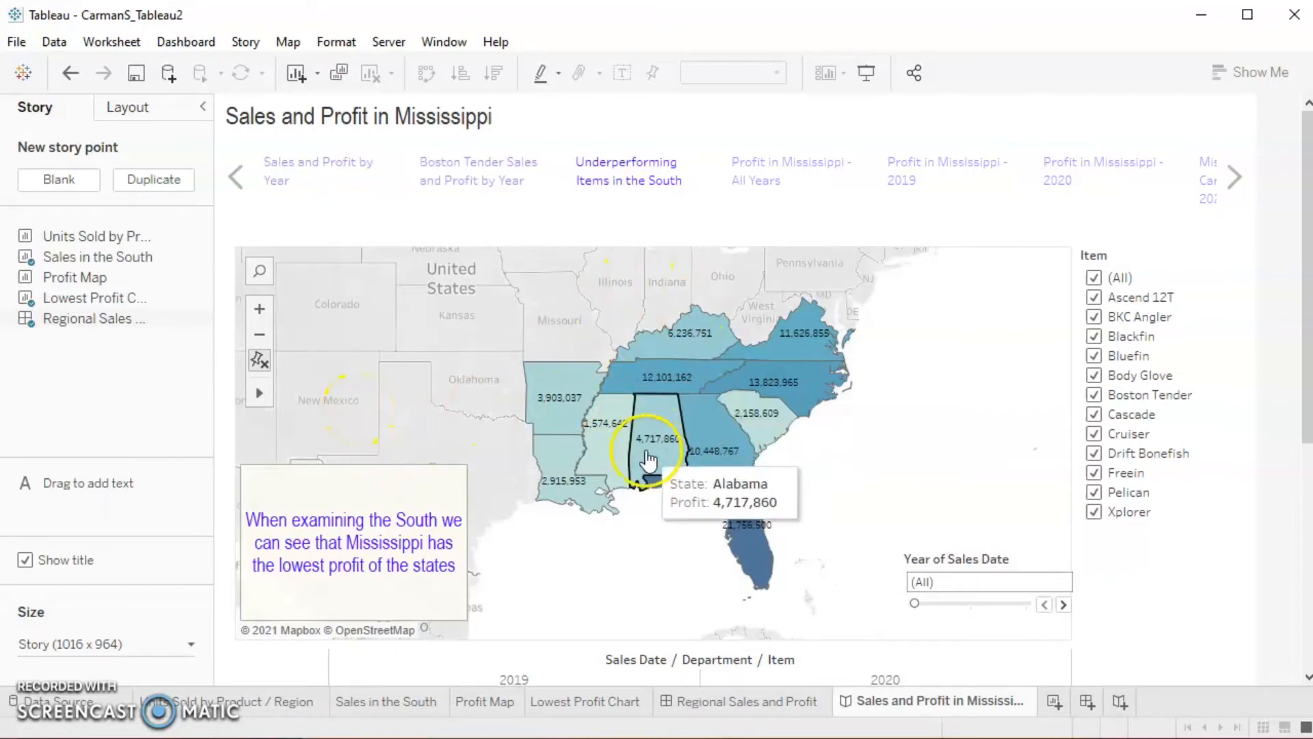
{"action": "left_click", "coordinate": [789, 187]}
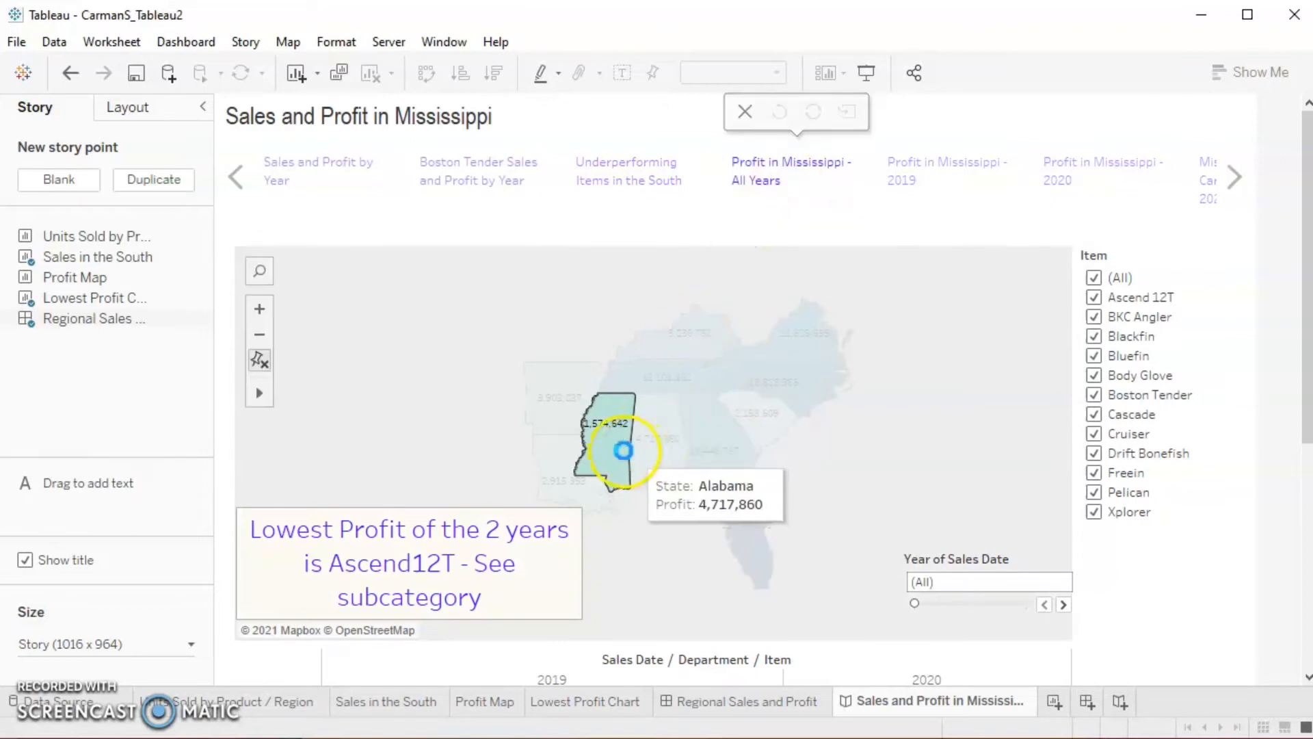
{"action": "mouse_move", "coordinate": [610, 458]}
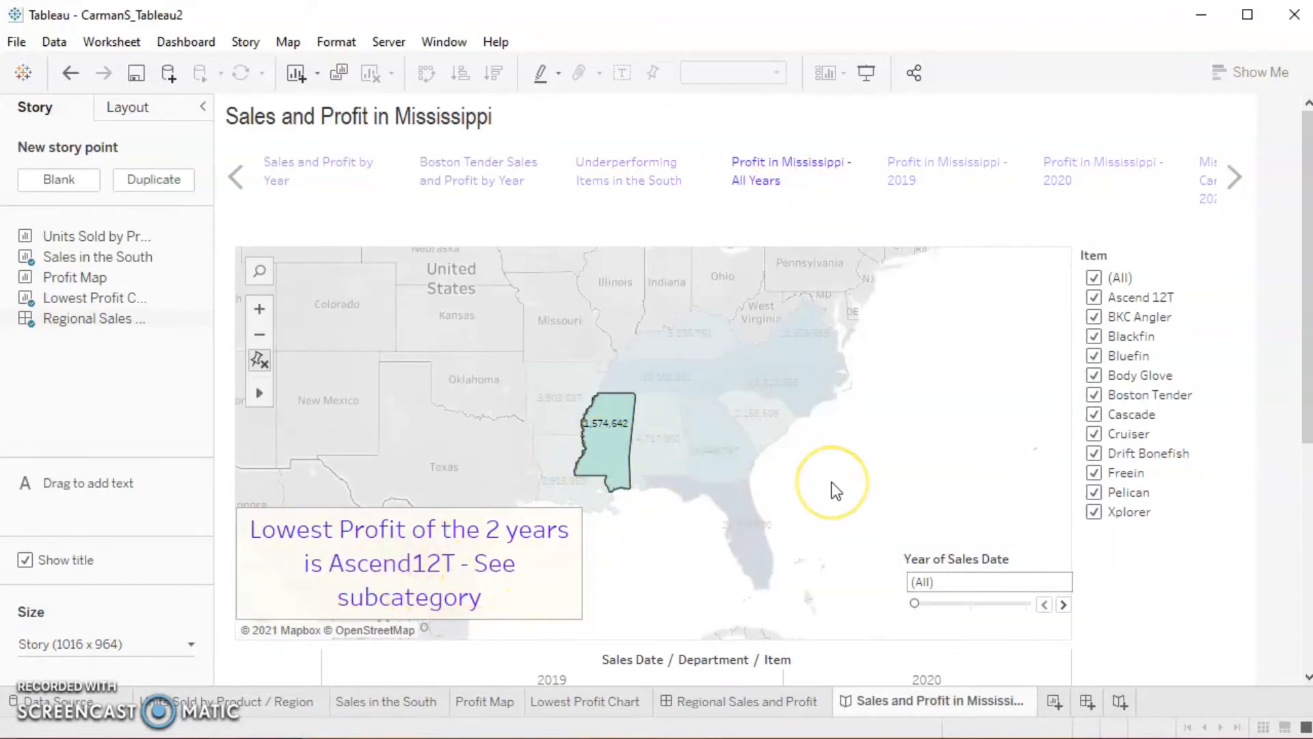
- Examine the 2019 and 2020 units sold by department and item beneath the map, focusing on the Ascend 12T kayak
{"action": "scroll", "coordinate": [836, 490], "scroll_direction": "down", "scroll_amount": 1}
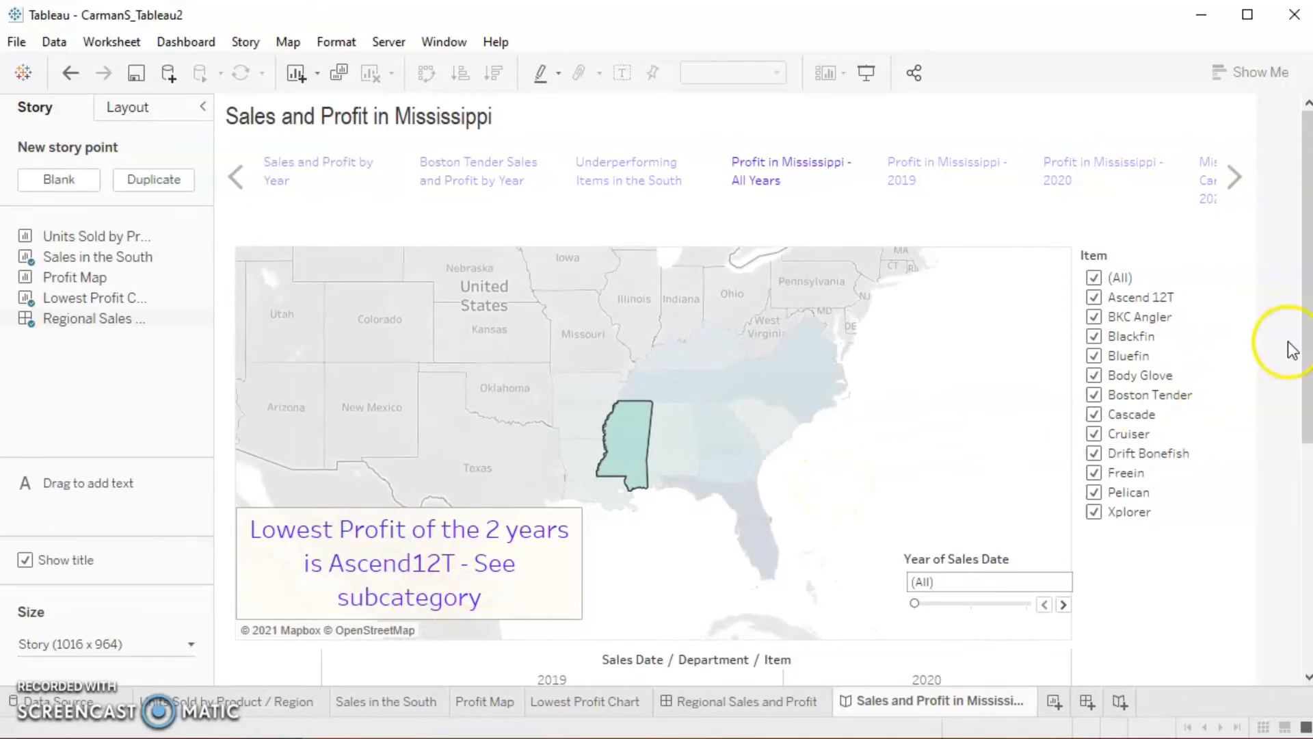
{"action": "left_click_drag", "start_coordinate": [1304, 346], "coordinate": [1303, 517]}
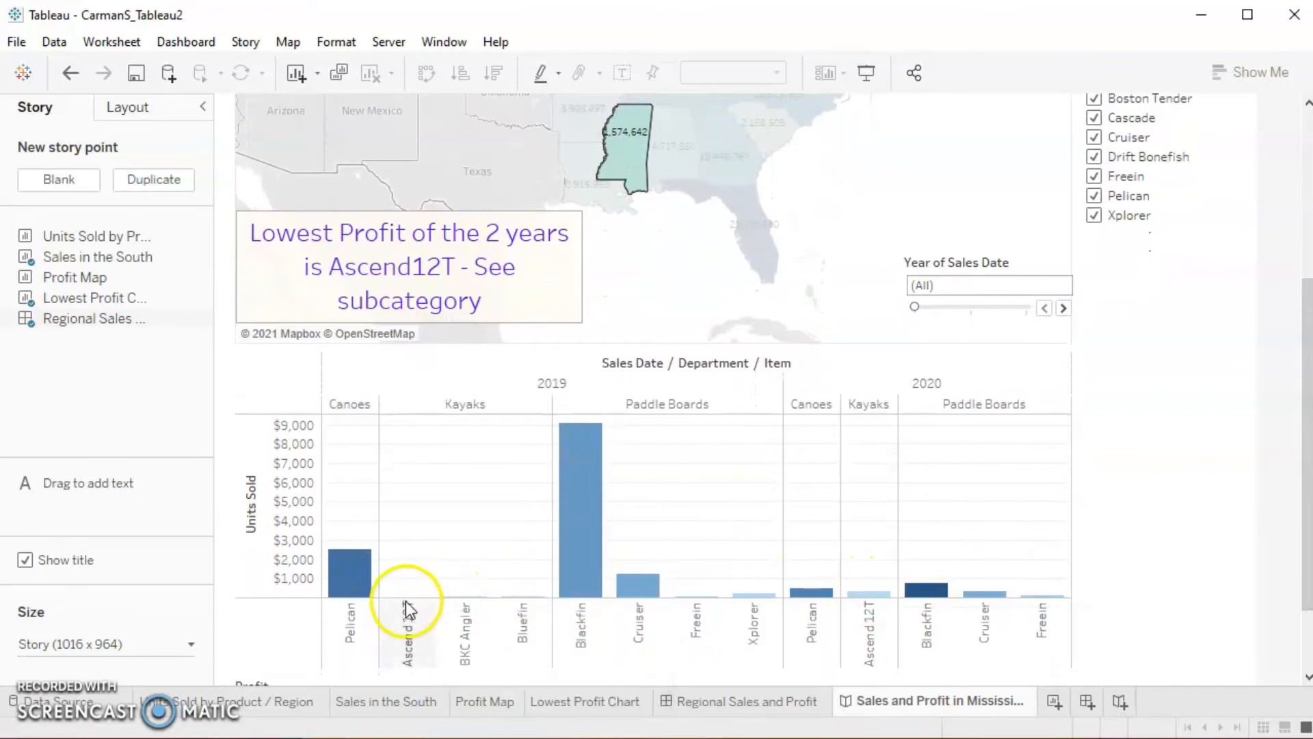
{"action": "mouse_move", "coordinate": [404, 604]}
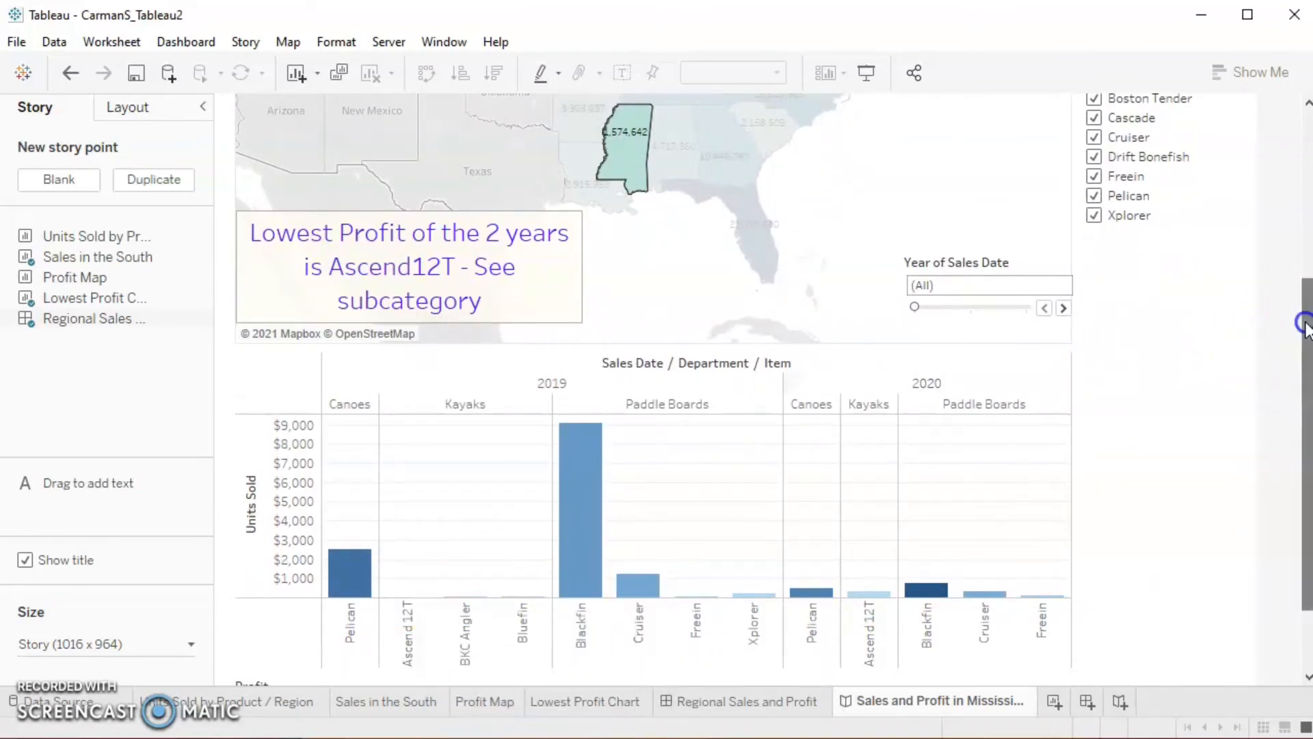
{"action": "left_click_drag", "start_coordinate": [1303, 321], "coordinate": [1300, 177]}
- View the Profit in Mississippi - 2019 and Profit in Mississippi - 2020 story points and compare their profit maps
{"action": "left_click", "coordinate": [974, 165]}
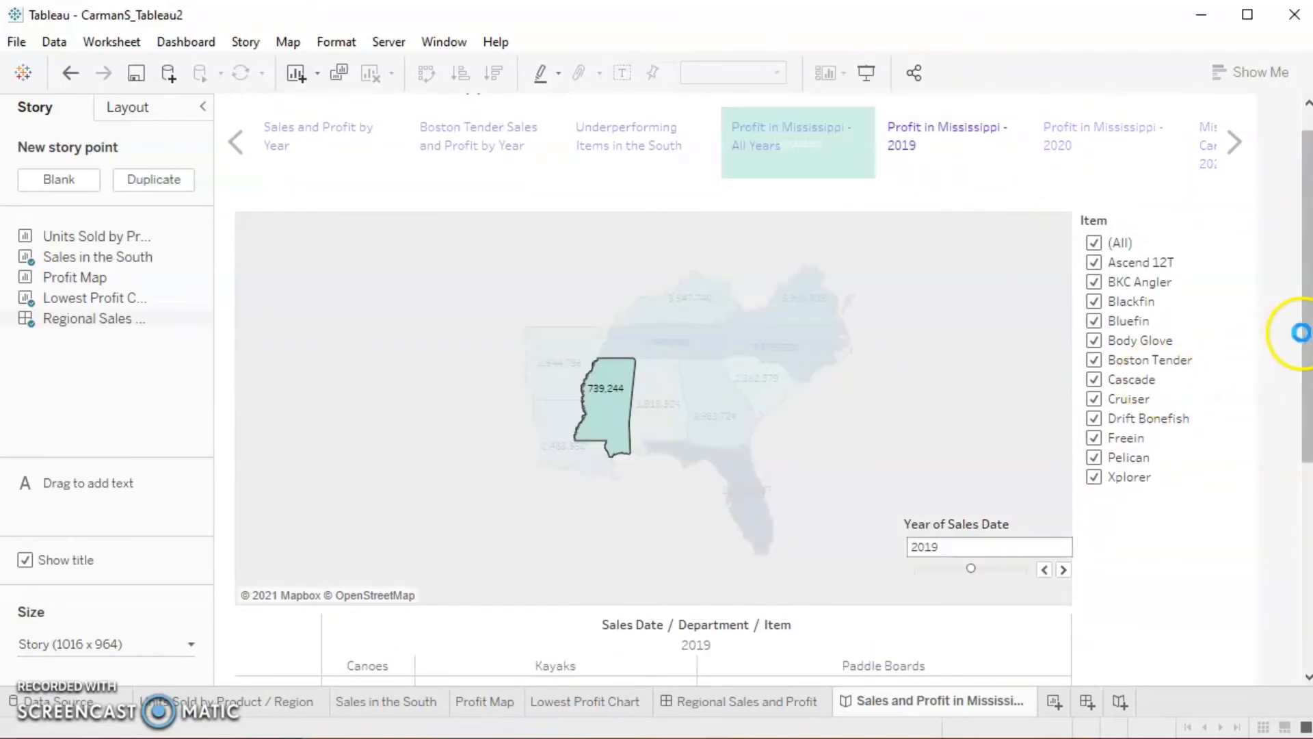
{"action": "left_click_drag", "start_coordinate": [1306, 342], "coordinate": [1266, 322]}
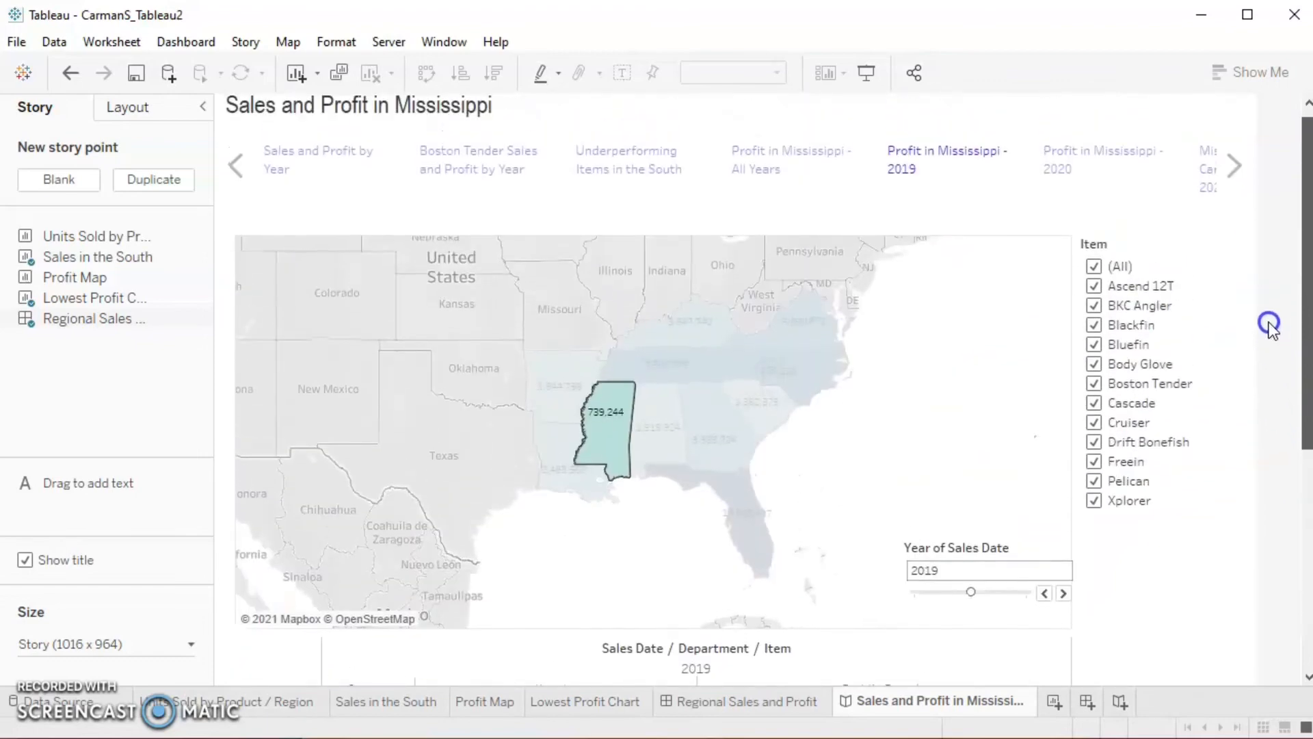
{"action": "left_click", "coordinate": [1089, 179]}
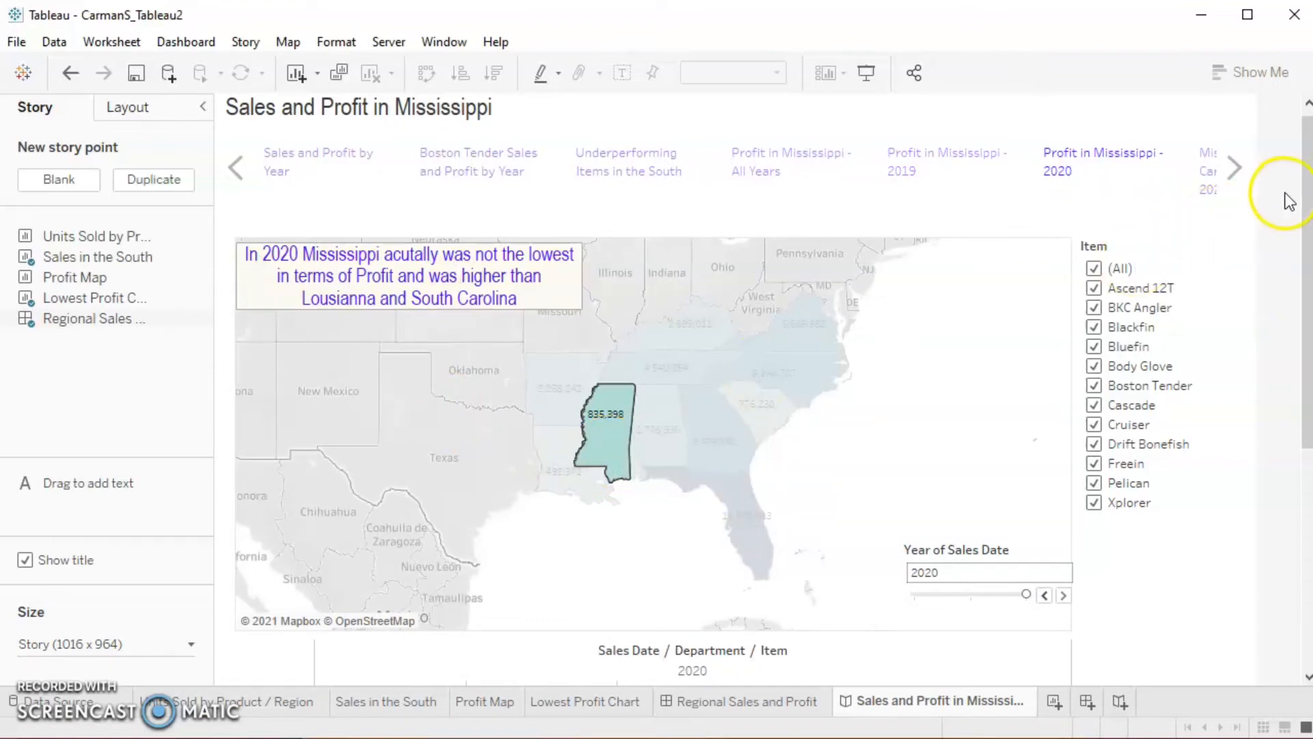
- View the Mississippi vs S. Carolina and Lousiana - 2020 story point, followed by the Crusier Profit in 2020 point
{"action": "left_click", "coordinate": [1208, 175]}
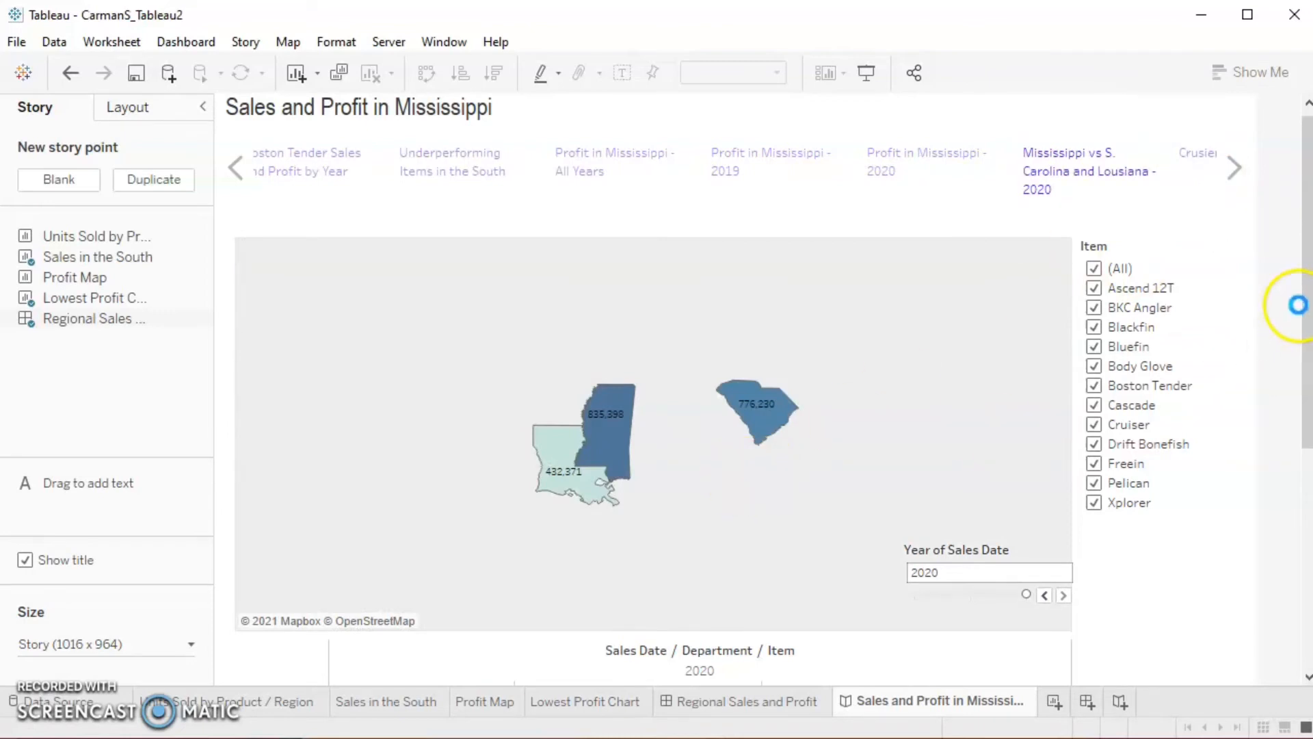
{"action": "mouse_move", "coordinate": [1298, 305]}
{"action": "left_mouse_down"}
{"action": "mouse_move", "coordinate": [1301, 293]}
{"action": "mouse_move", "coordinate": [1302, 446]}
{"action": "mouse_move", "coordinate": [1272, 302]}
{"action": "left_mouse_up"}
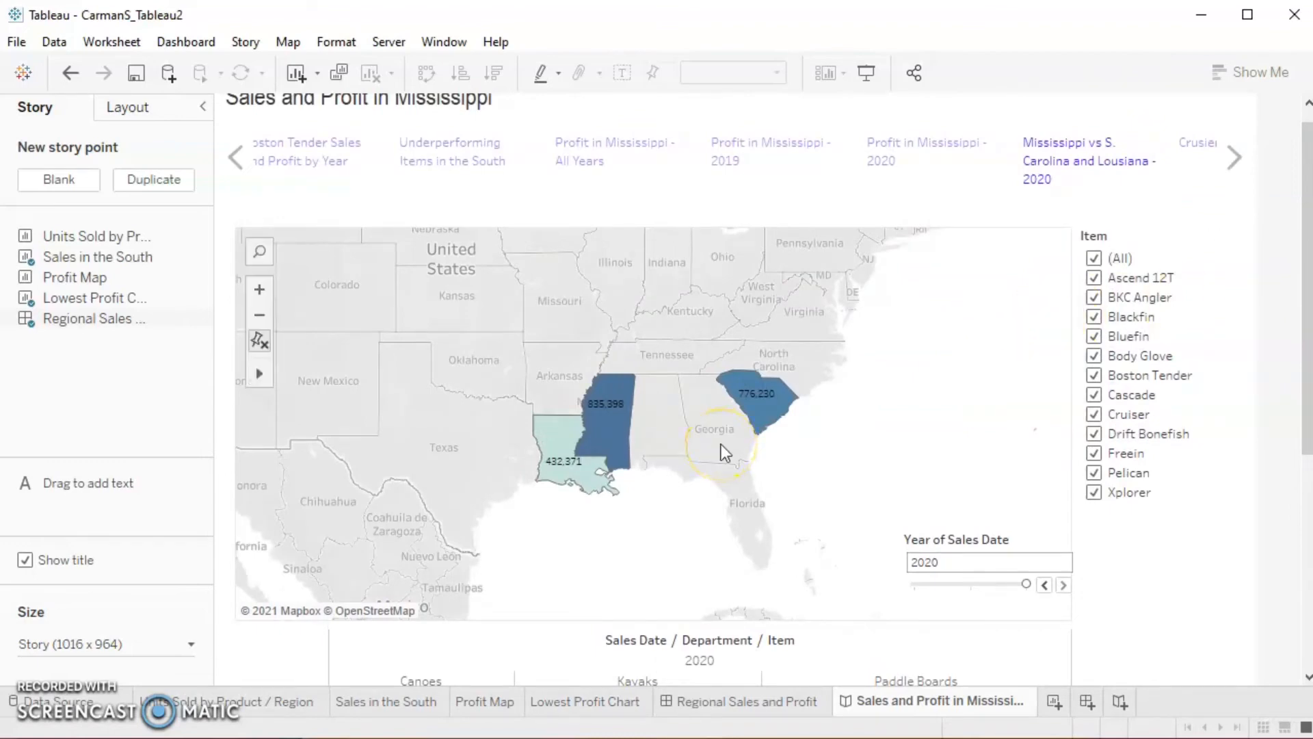
{"action": "left_click", "coordinate": [1188, 176]}
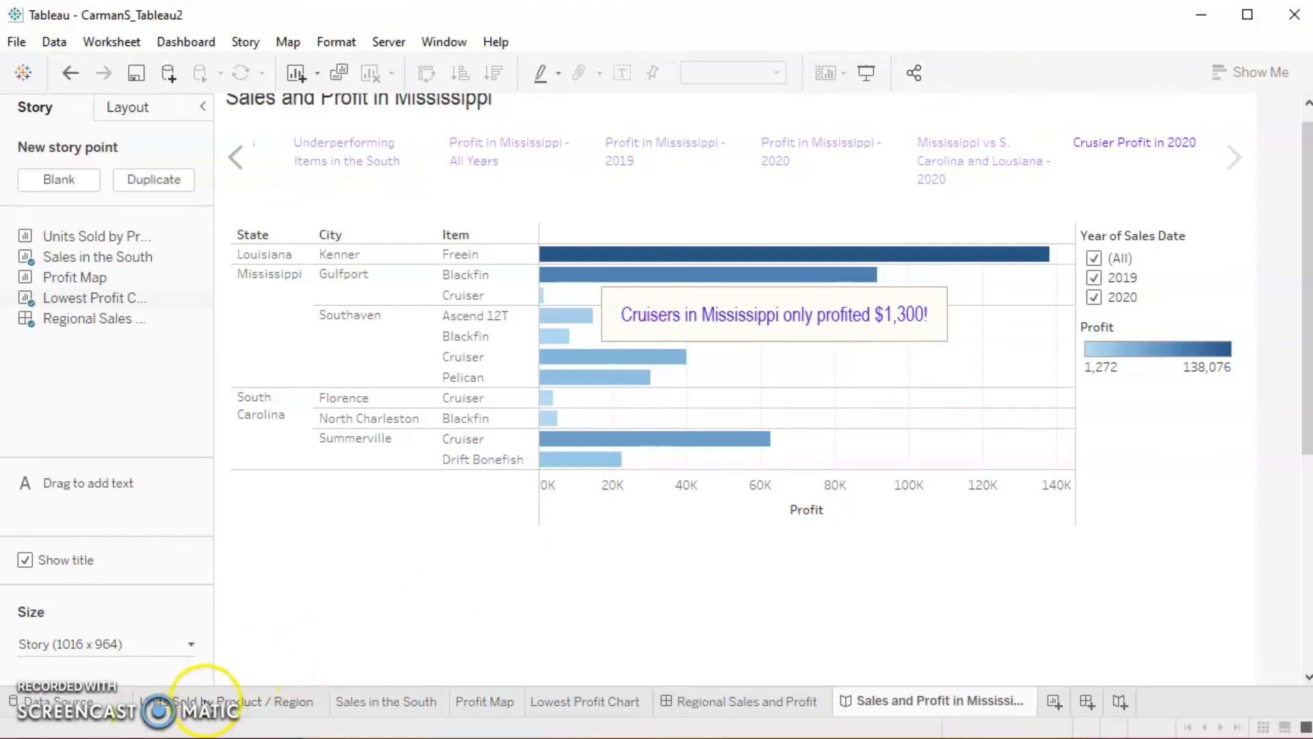
- Return to the workbook's data source page for the Tableau 2 Data F21 connection
{"action": "left_click", "coordinate": [88, 701]}
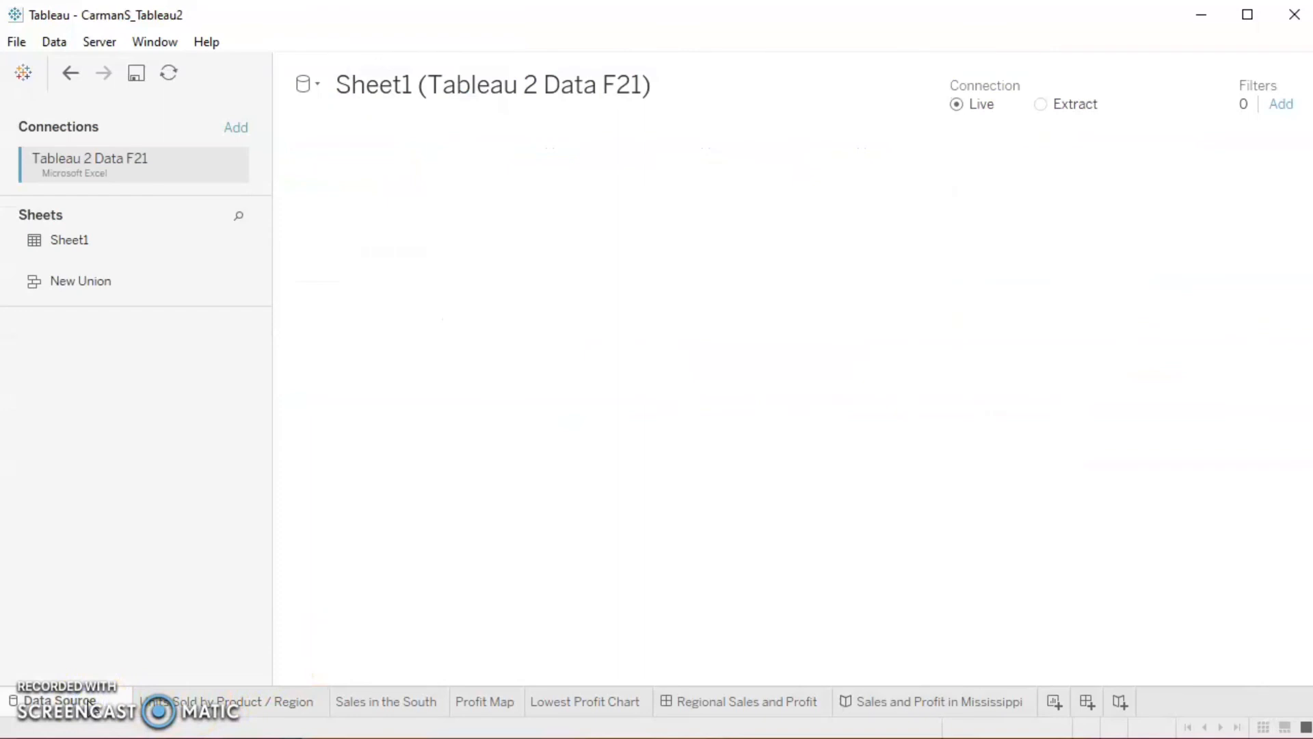